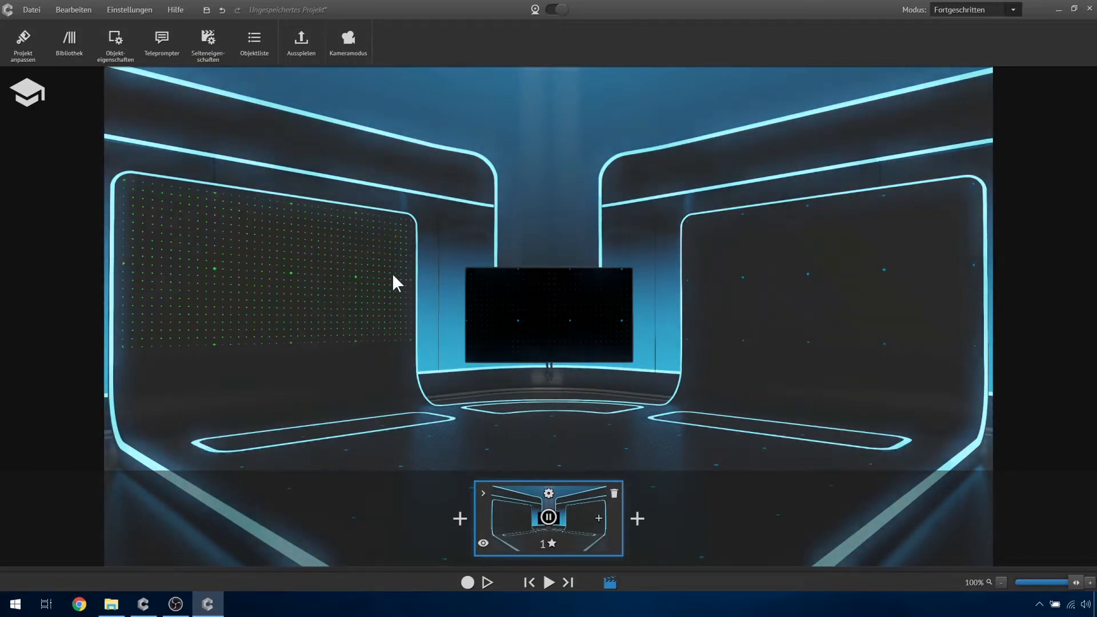
# - Turn on camera mode and open the camera control settings from the camera control panel
pyautogui.click(335, 61)
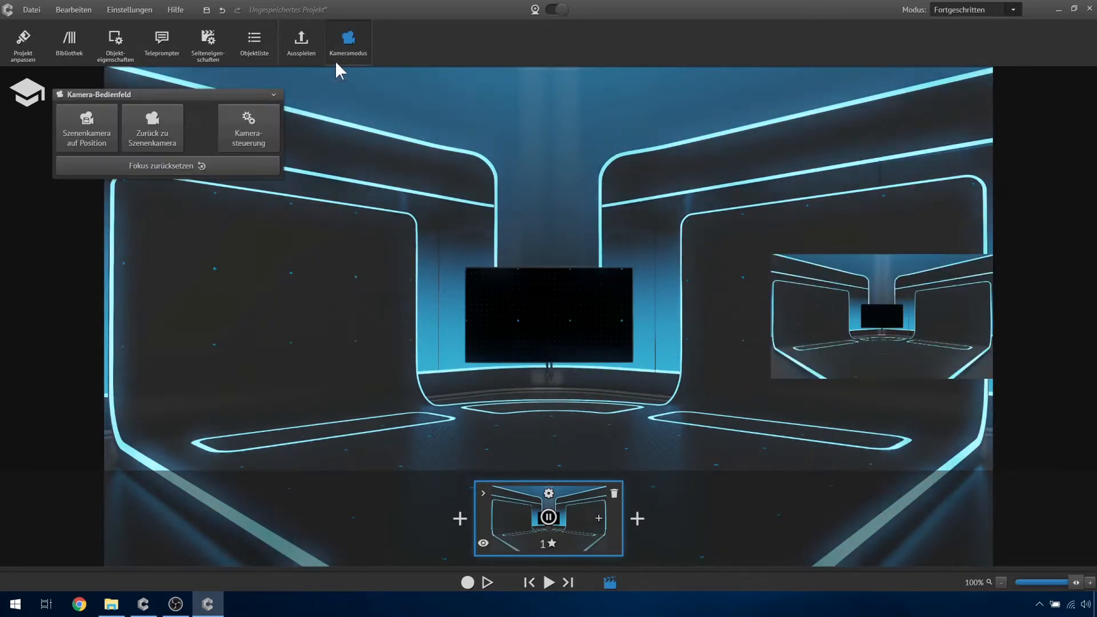
pyautogui.moveTo(212, 95); pyautogui.dragTo(225, 92)
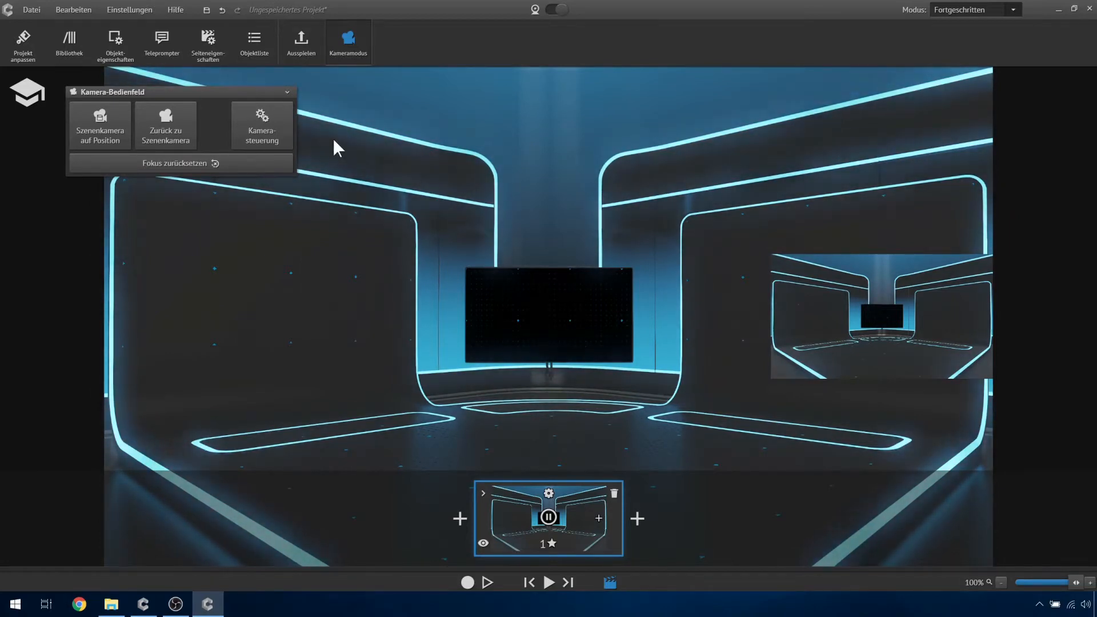
pyautogui.click(262, 137)
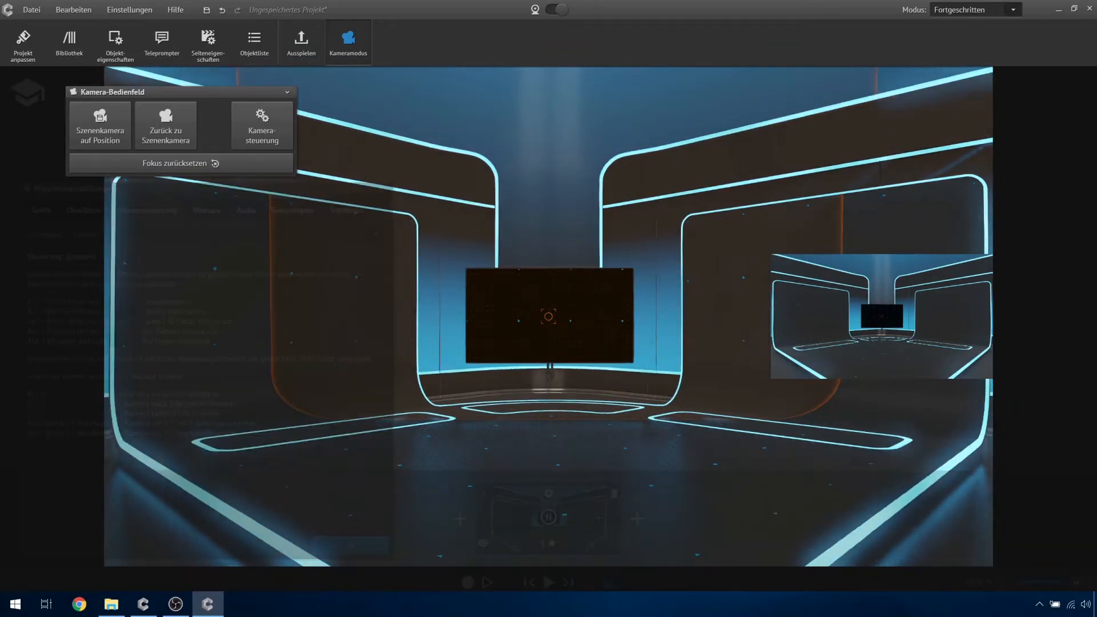
# - Rotate and shift the camera view around the central monitor using the Standard mouse controls
pyautogui.moveTo(549, 316)
pyautogui.mouseDown()
pyautogui.moveTo(480, 331)
pyautogui.moveTo(445, 366)
pyautogui.moveTo(520, 394)
pyautogui.moveTo(583, 395)
pyautogui.mouseUp()
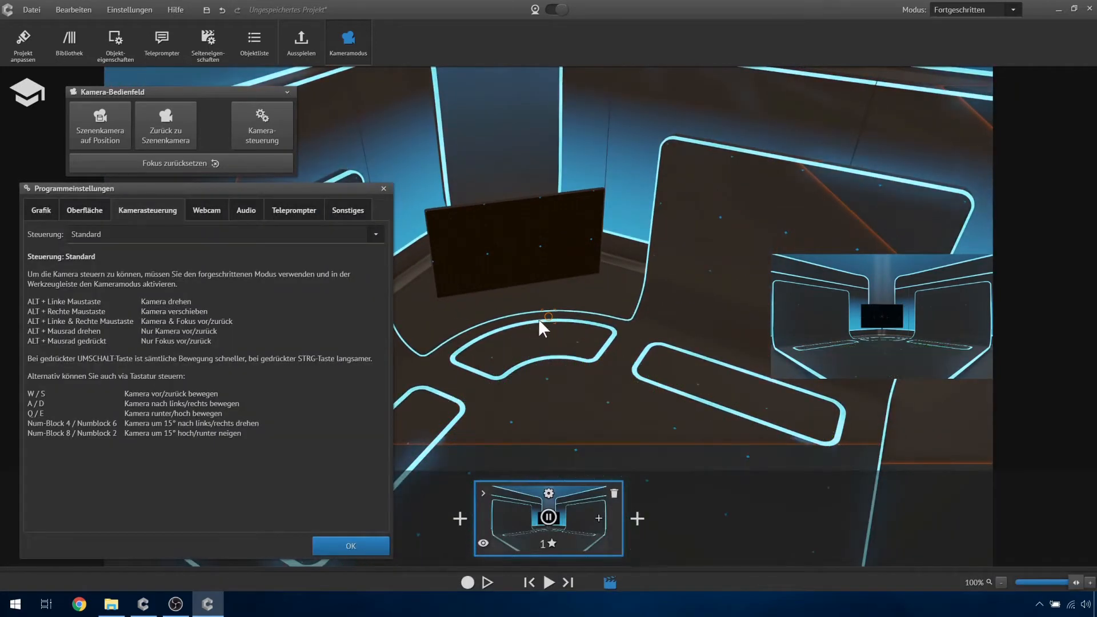
pyautogui.moveTo(538, 394)
pyautogui.mouseDown()
pyautogui.moveTo(471, 388)
pyautogui.moveTo(403, 343)
pyautogui.moveTo(540, 394)
pyautogui.mouseUp()
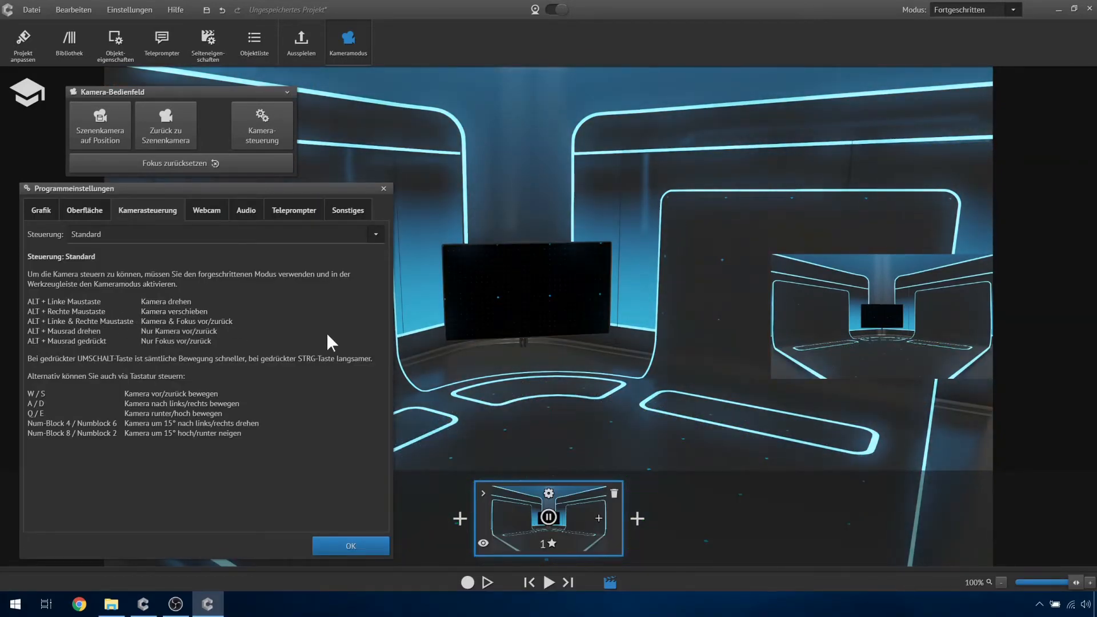
pyautogui.moveTo(548, 401)
pyautogui.mouseDown()
pyautogui.moveTo(509, 384)
pyautogui.moveTo(517, 402)
pyautogui.moveTo(551, 411)
pyautogui.moveTo(599, 379)
pyautogui.moveTo(571, 362)
pyautogui.moveTo(527, 361)
pyautogui.moveTo(524, 396)
pyautogui.moveTo(557, 397)
pyautogui.moveTo(552, 404)
pyautogui.mouseUp()
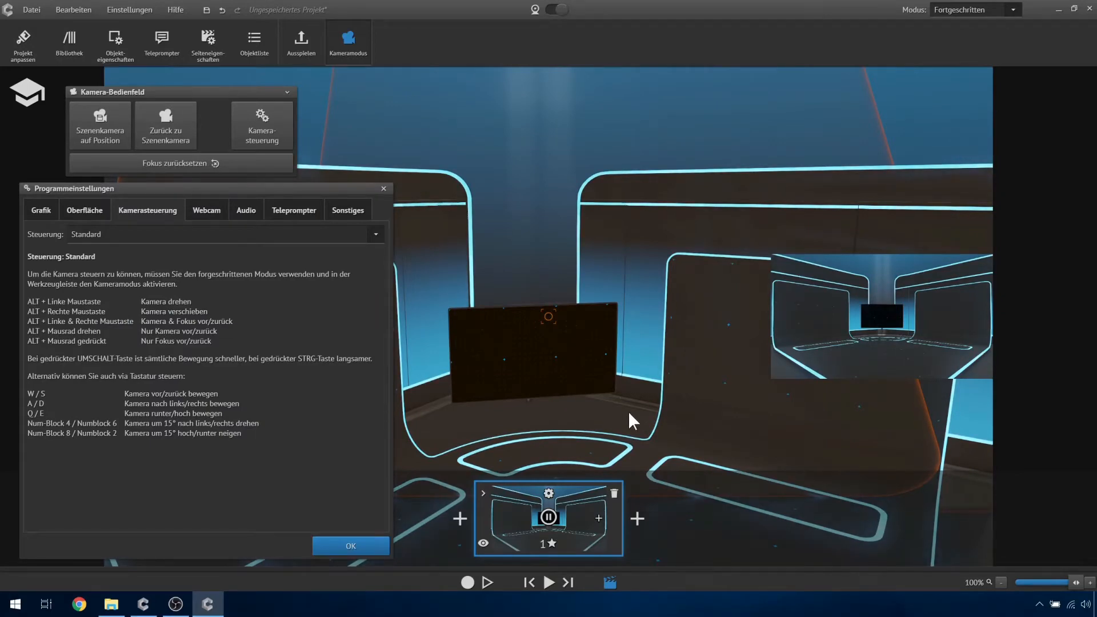
pyautogui.moveTo(656, 380); pyautogui.dragTo(641, 384)
# - Move the camera repeatedly toward and away from the central monitor without changing its viewing direction
pyautogui.scroll(-5, 656, 379)
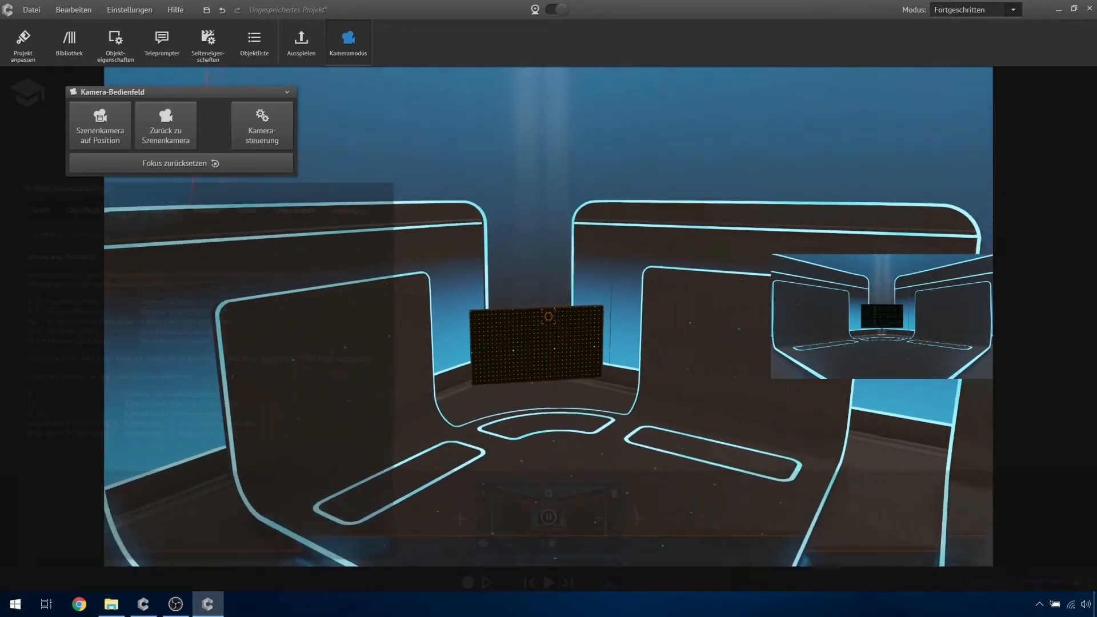
pyautogui.scroll(5, 656, 380)
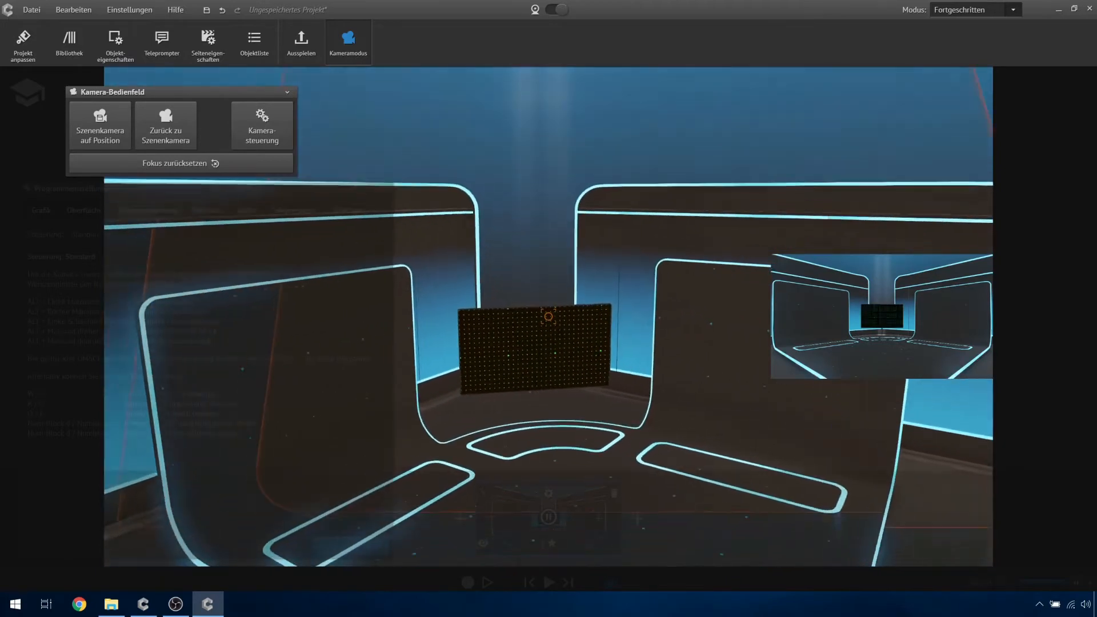
pyautogui.scroll(10, 656, 379)
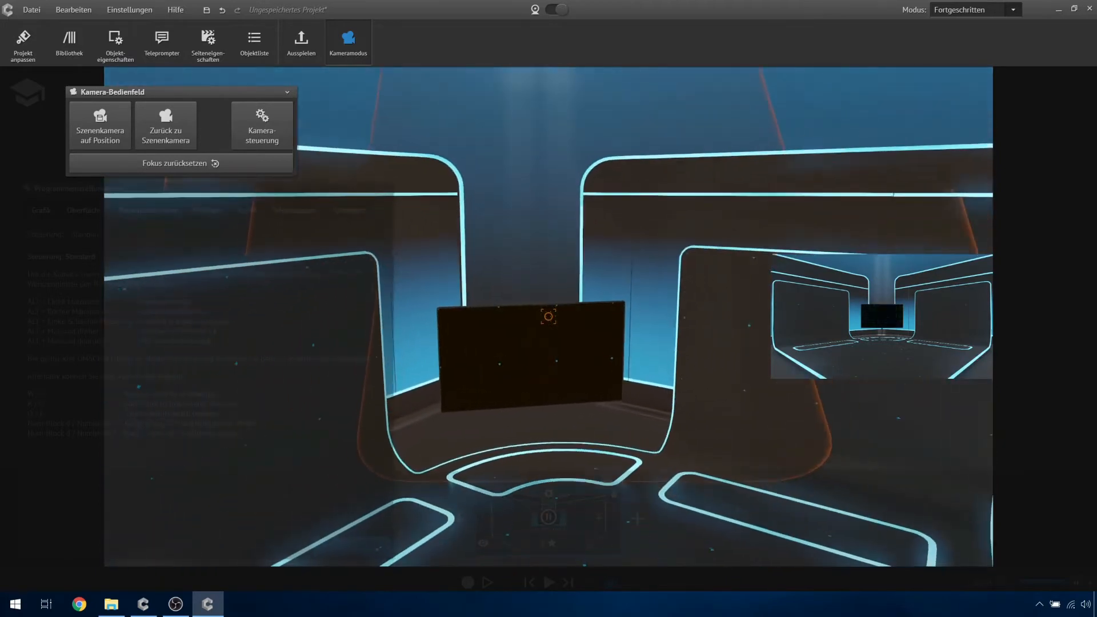
pyautogui.scroll(-10, 655, 379)
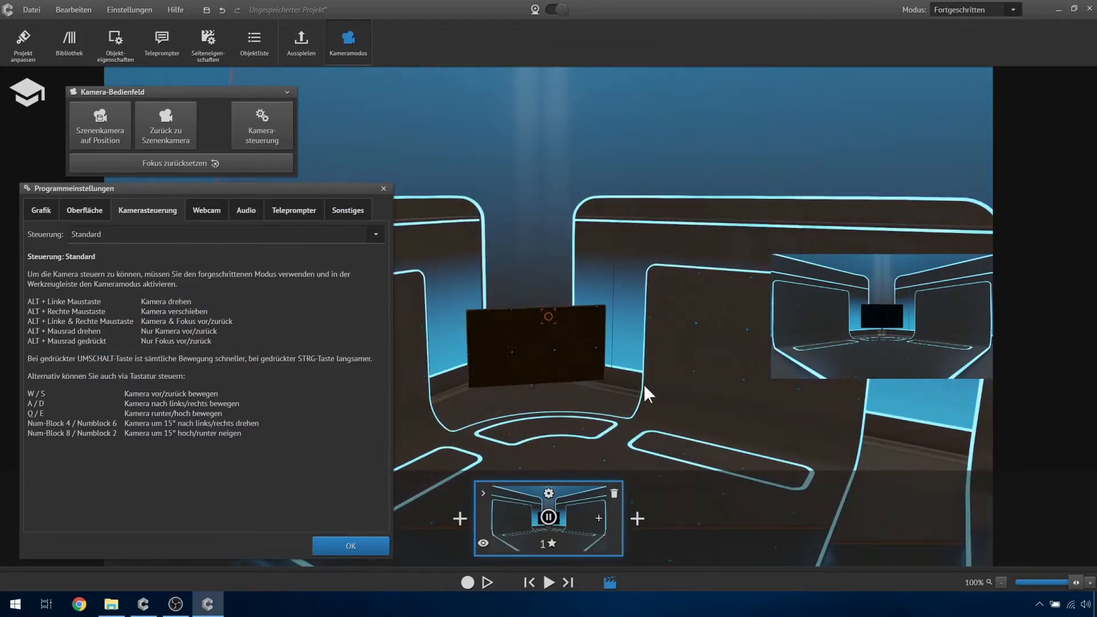
pyautogui.scroll(3, 640, 386)
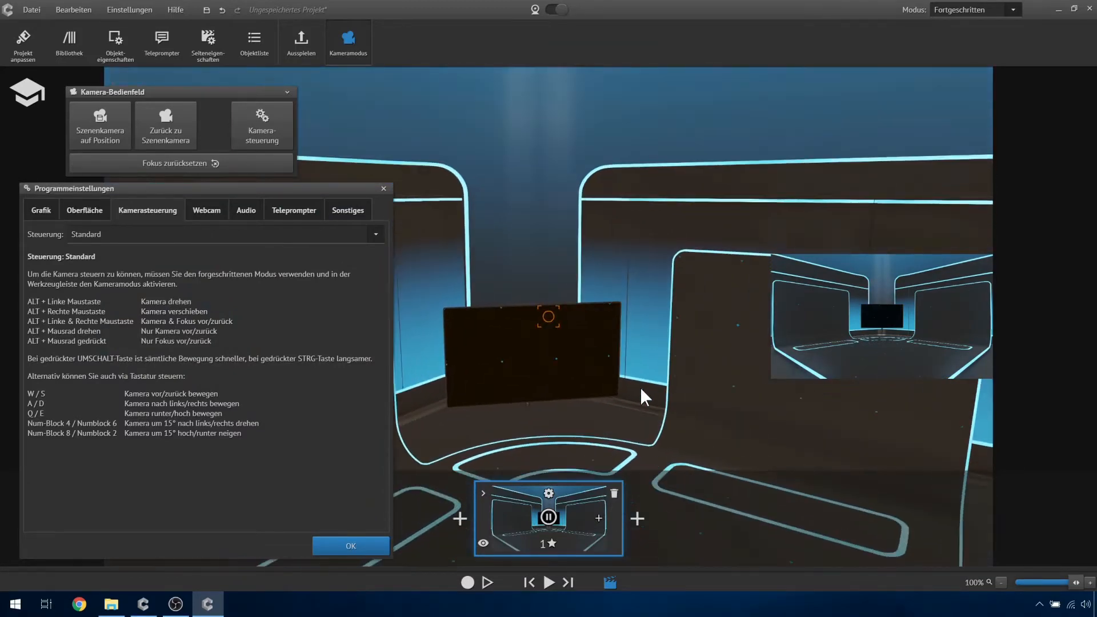
pyautogui.scroll(5, 640, 386)
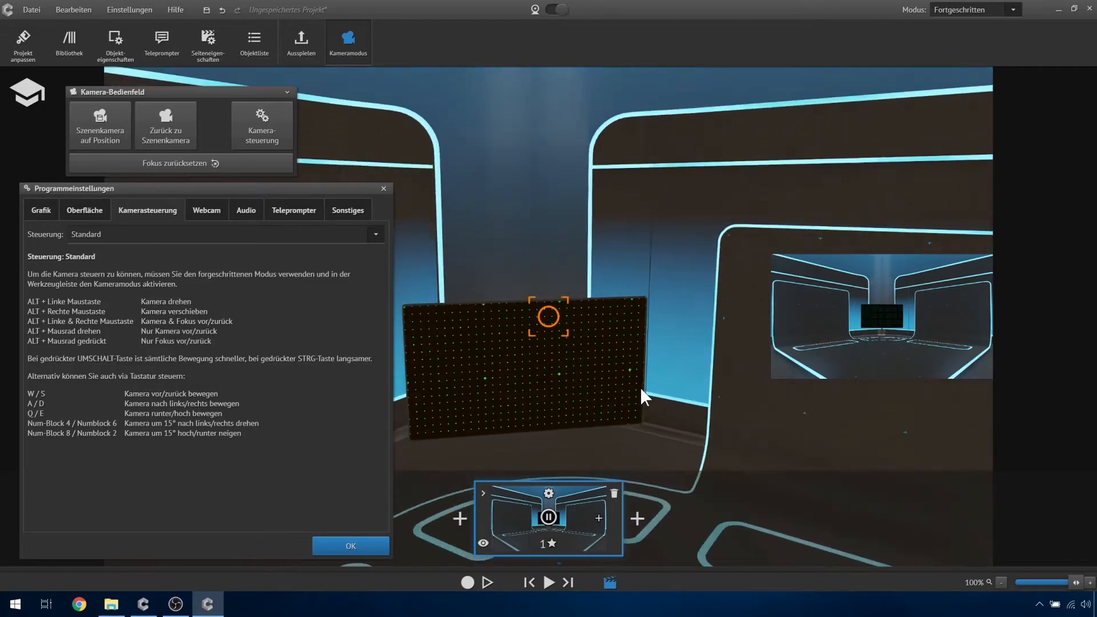
pyautogui.scroll(-8, 640, 387)
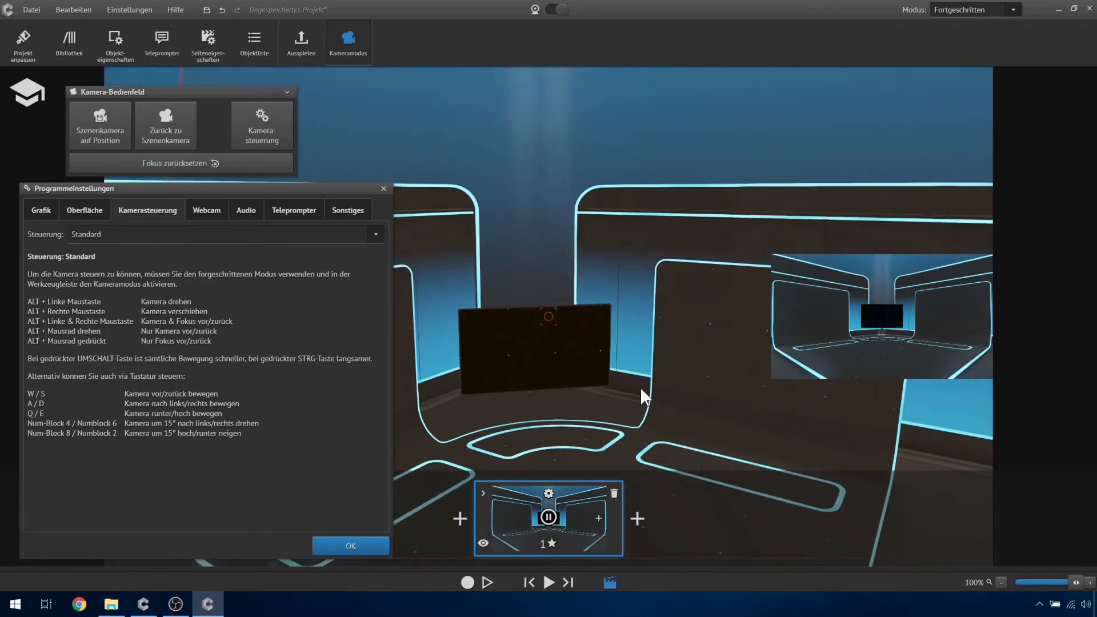
pyautogui.scroll(-1, 640, 387)
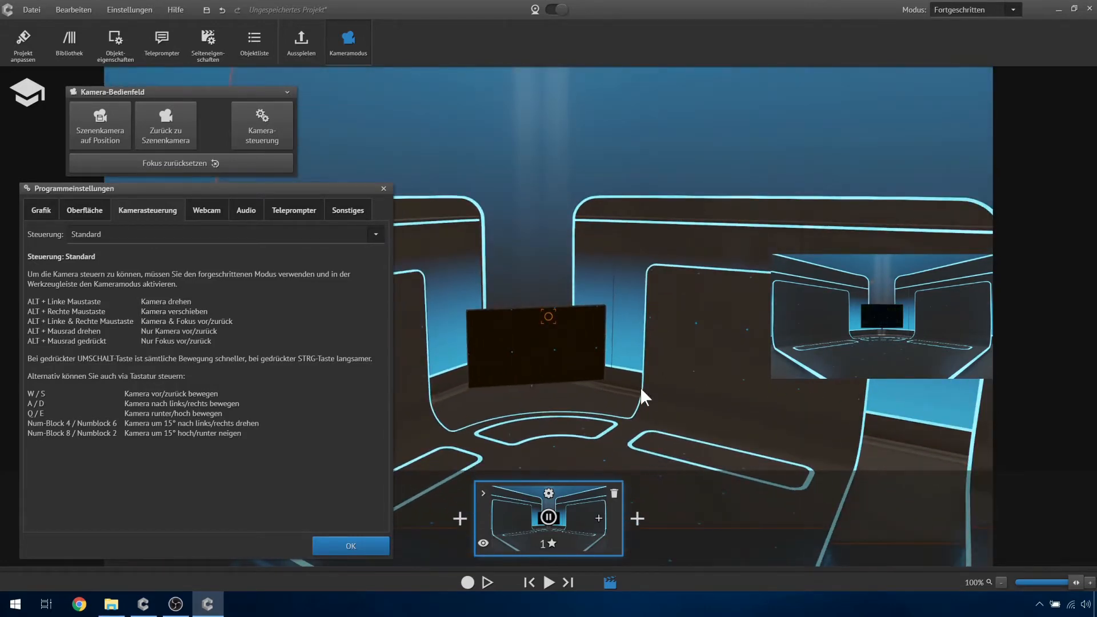
# - Shift the camera sideways and orbit it down to a lower, more frontal view of the monitor
pyautogui.keyDown('alt'); pyautogui.click(625, 294); pyautogui.keyUp('alt')
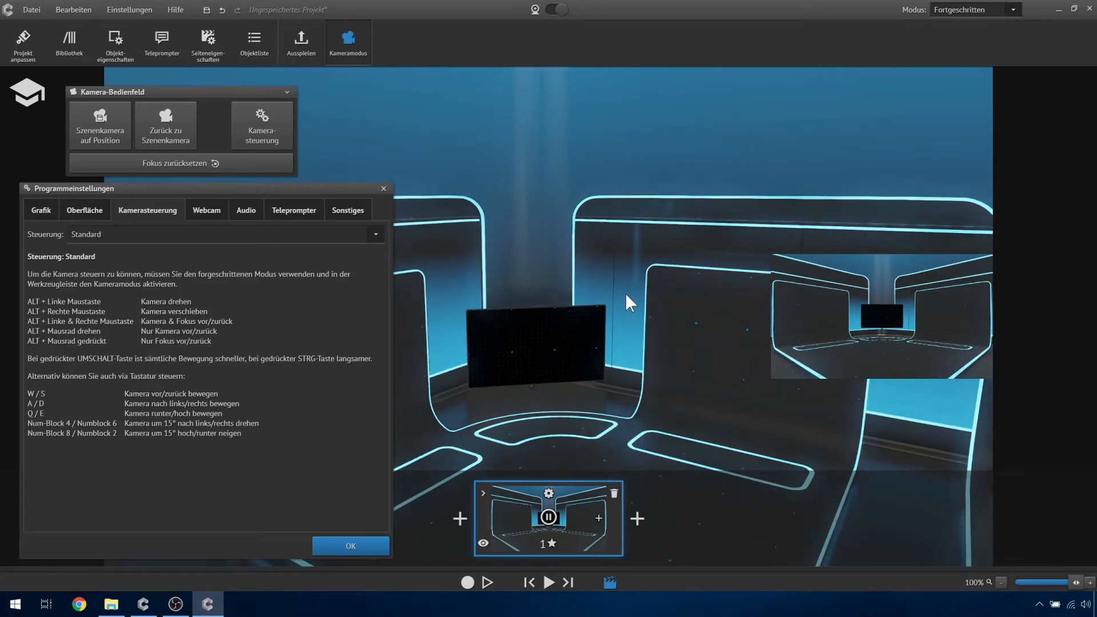
pyautogui.press('alt')
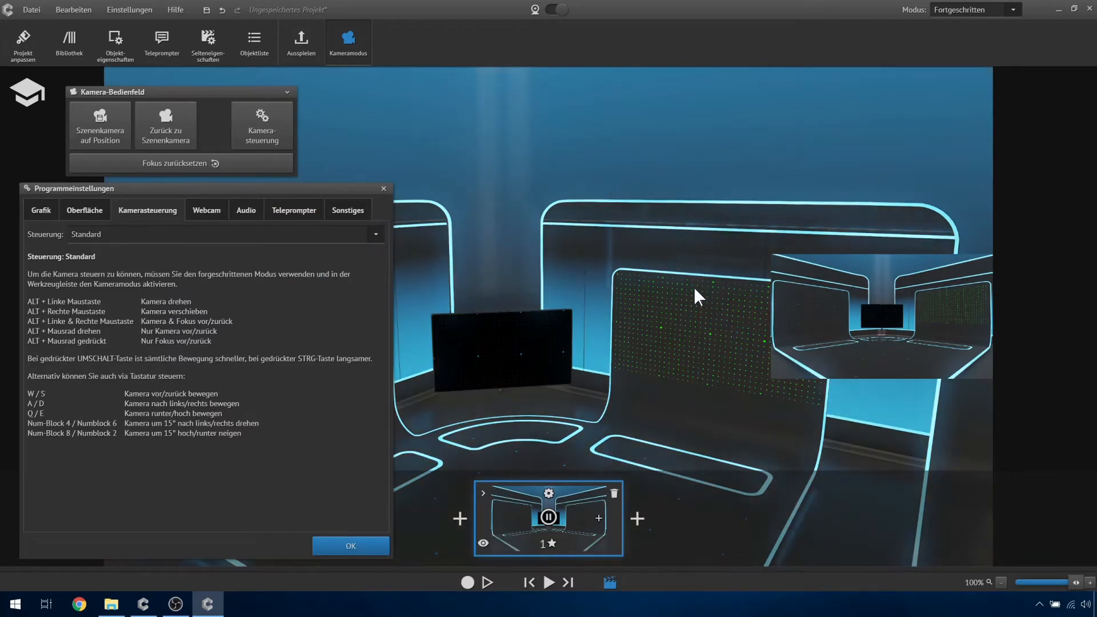
pyautogui.moveTo(694, 287); pyautogui.dragTo(702, 366)
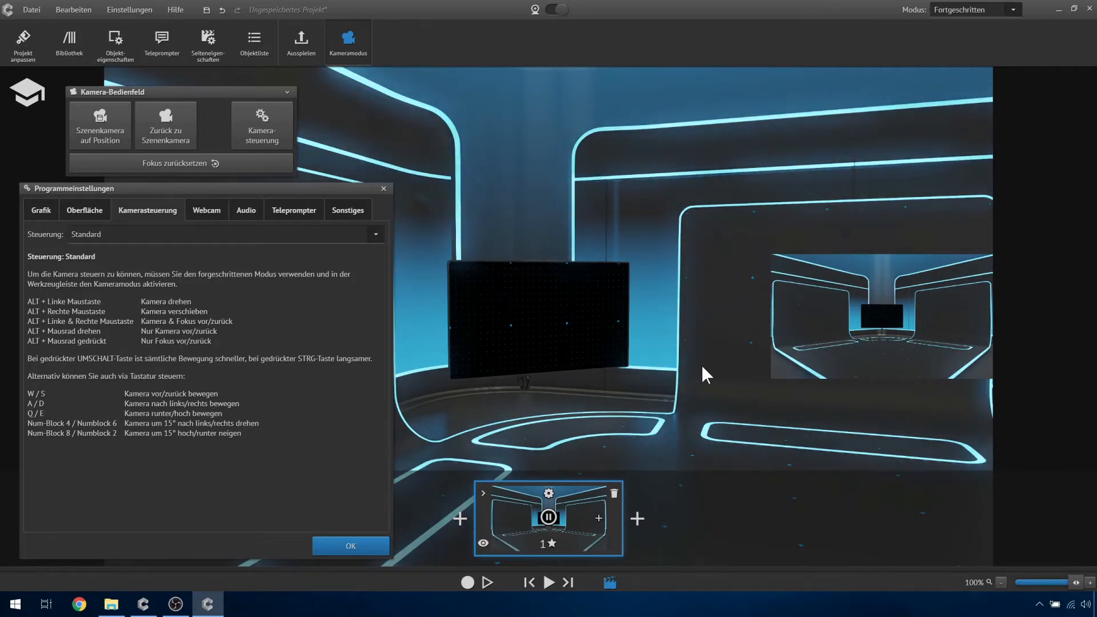
# - Fly the camera forward, backward, to the right, down and up through the studio with the keyboard controls
pyautogui.press('w')
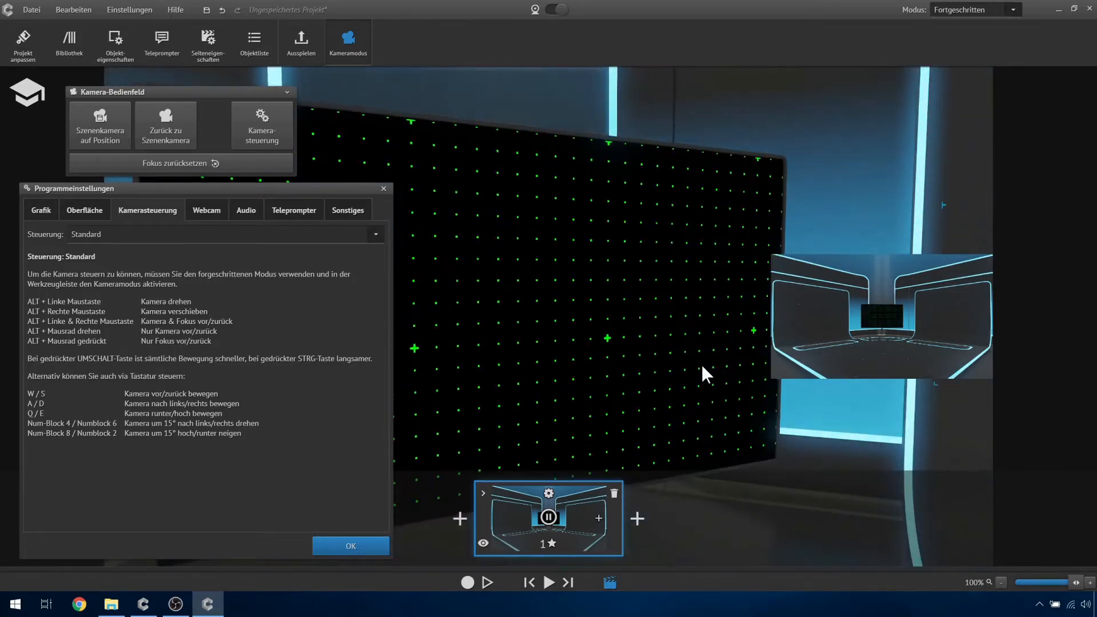
pyautogui.press('s')
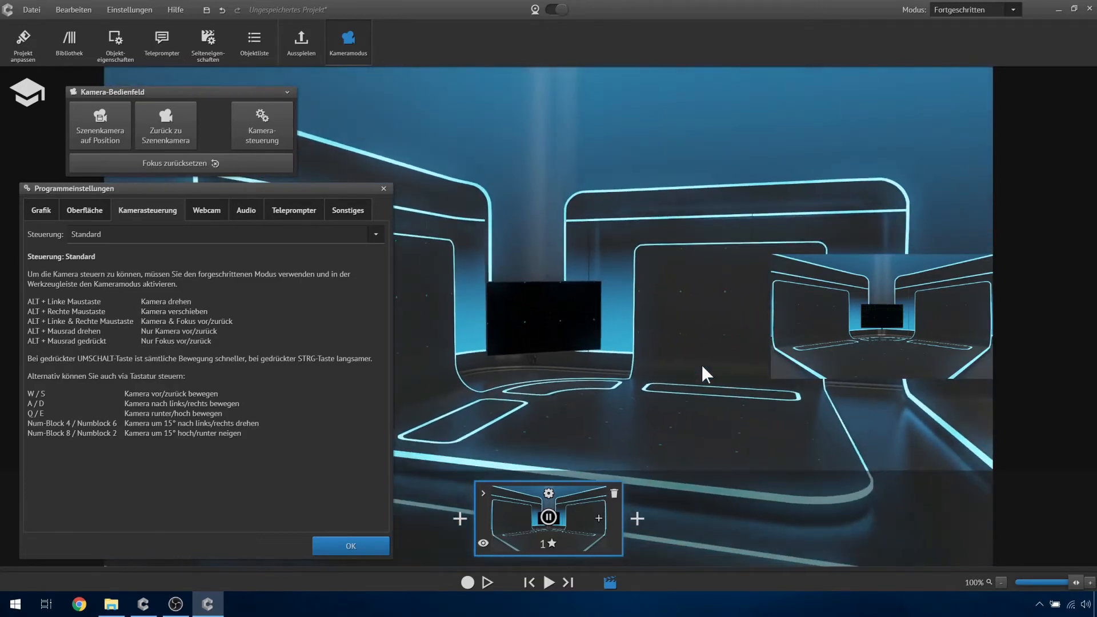
pyautogui.press('d')
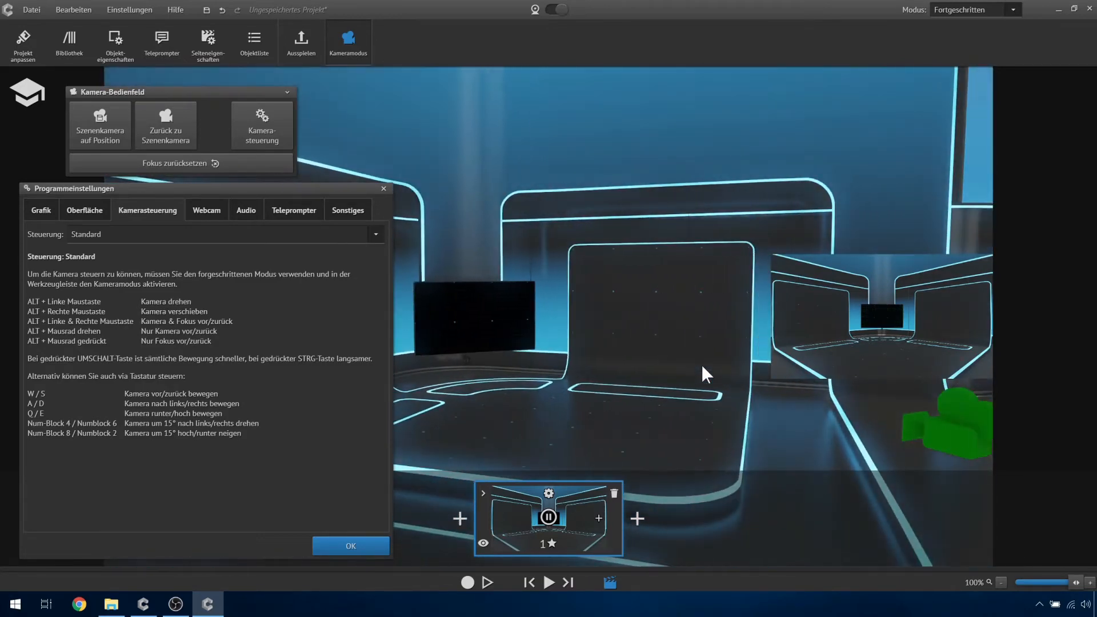
pyautogui.press('q')
pyautogui.press('e')
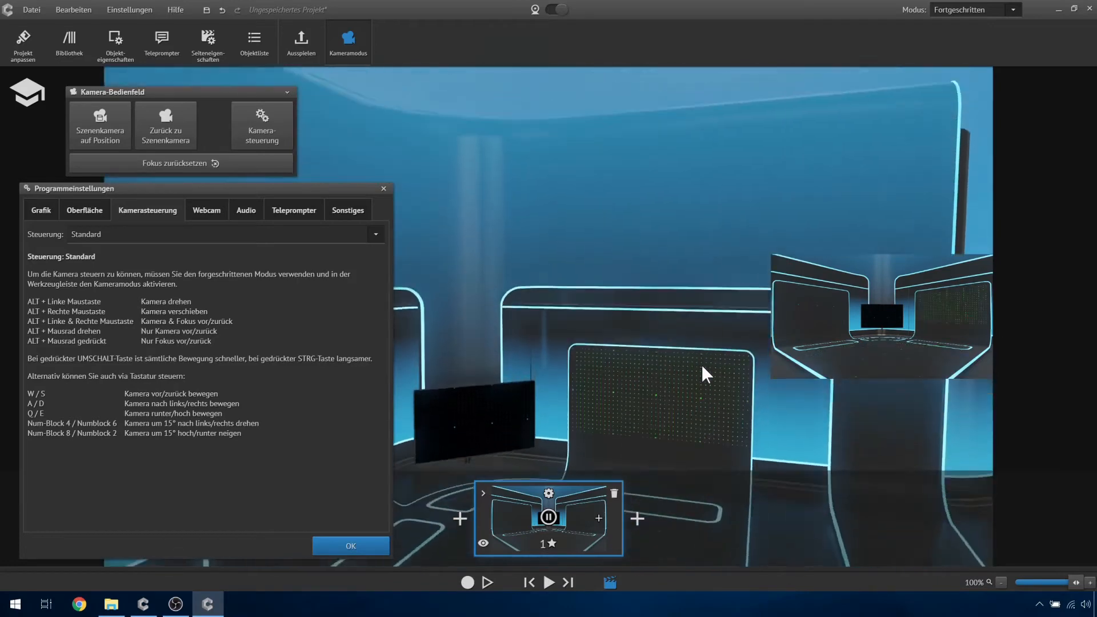
pyautogui.press('e')
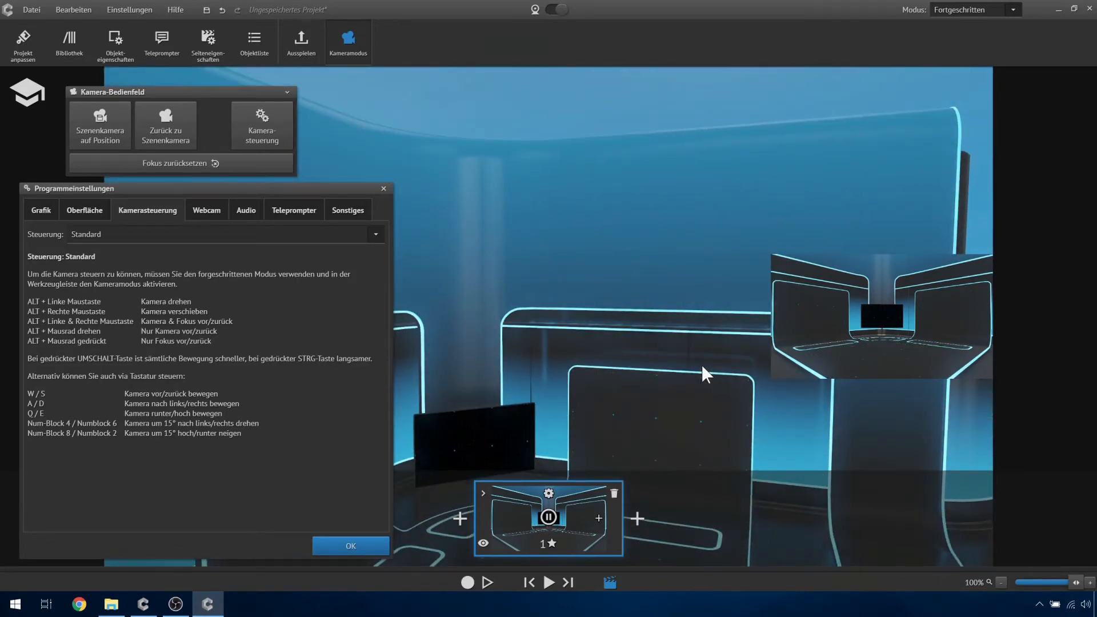
# - Try turning and tilting the camera in 15° increments, then move it backward away from the set
pyautogui.press('KP_6')
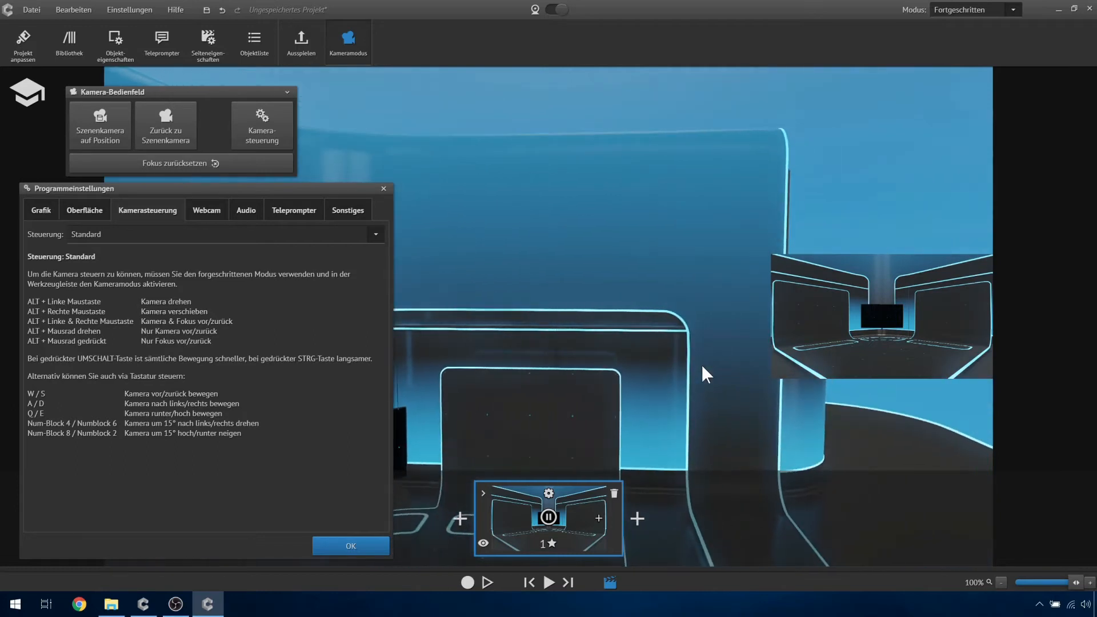
pyautogui.press('e')
pyautogui.press('e')
pyautogui.press('e')
pyautogui.press('e')
pyautogui.press('e')
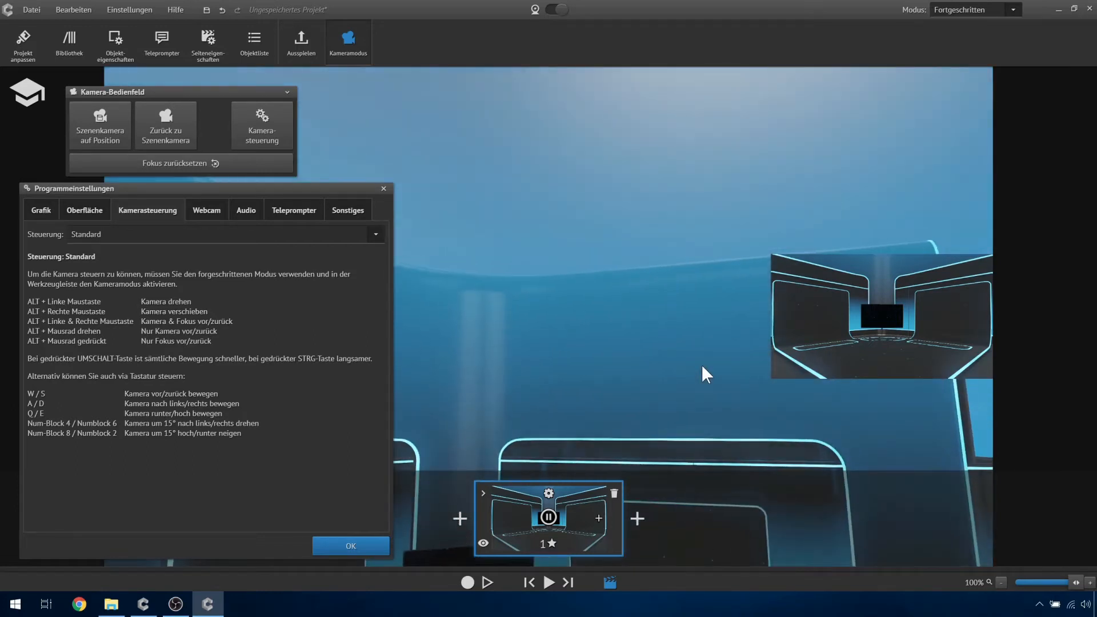
pyautogui.press('KP_2')
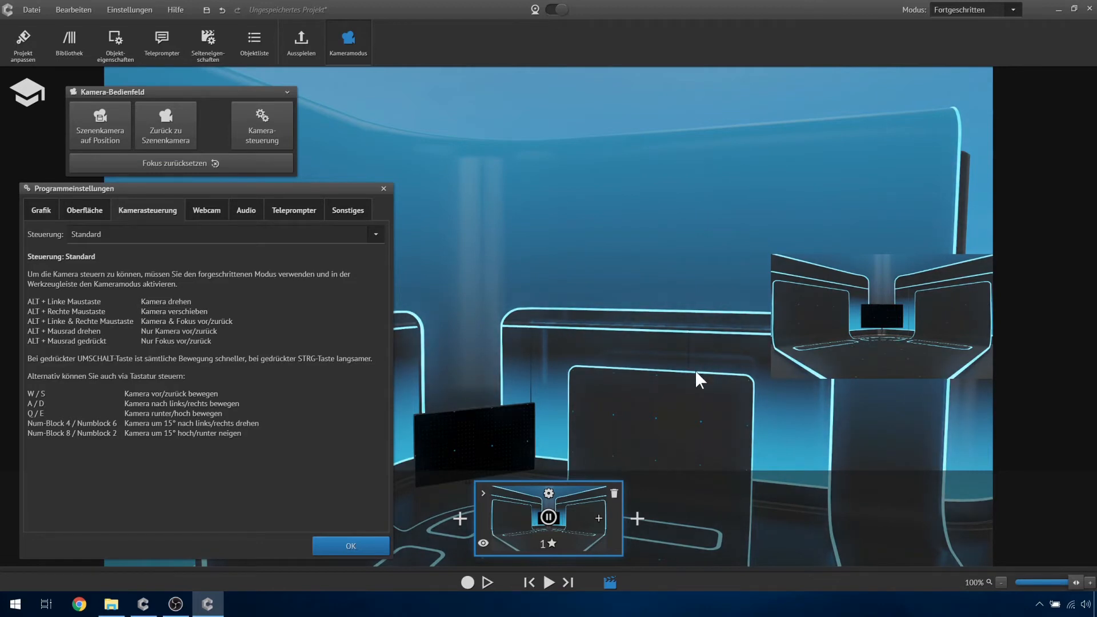
pyautogui.press('s')
pyautogui.press('s')
pyautogui.press('s')
pyautogui.press('s')
pyautogui.press('s')
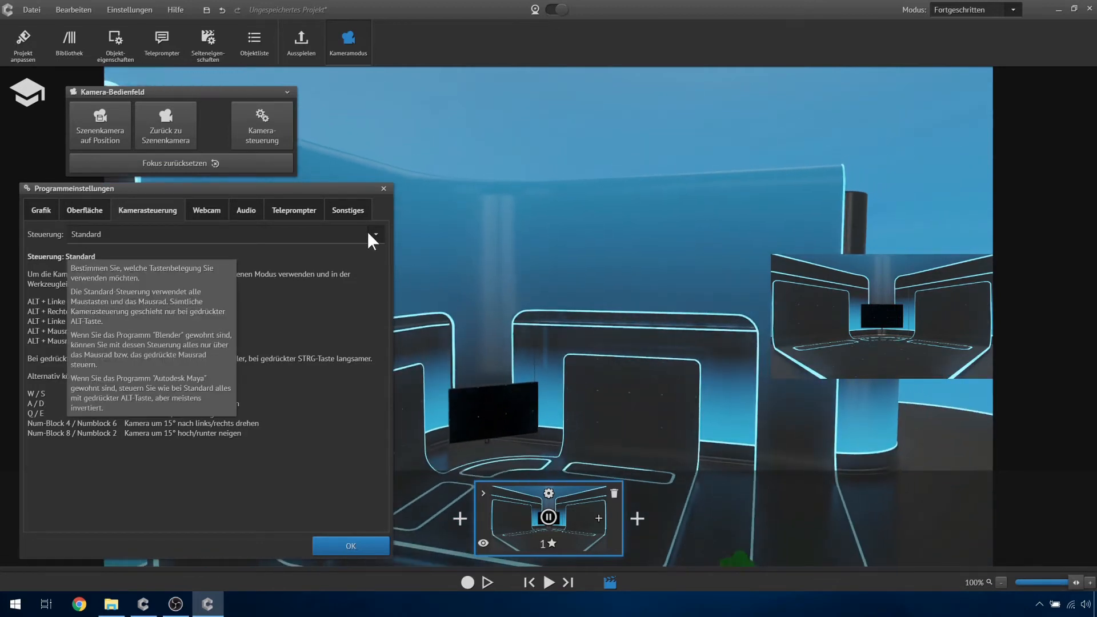
# - Set the camera control scheme to Wie in "Blender" and try rotating and shifting the view with it
pyautogui.click(372, 234)
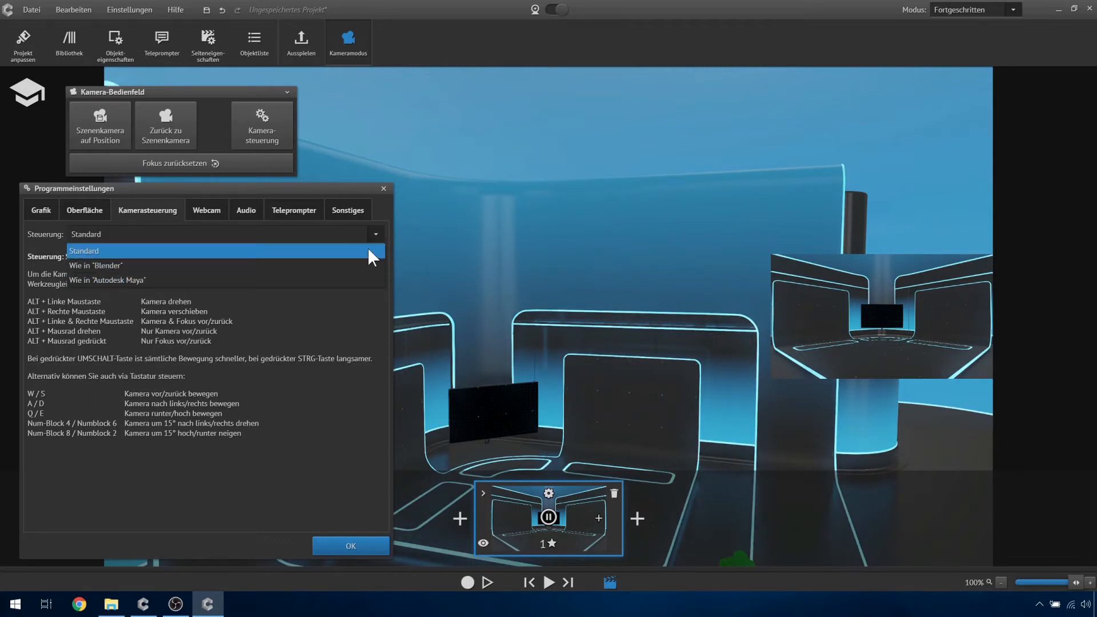
pyautogui.click(354, 264)
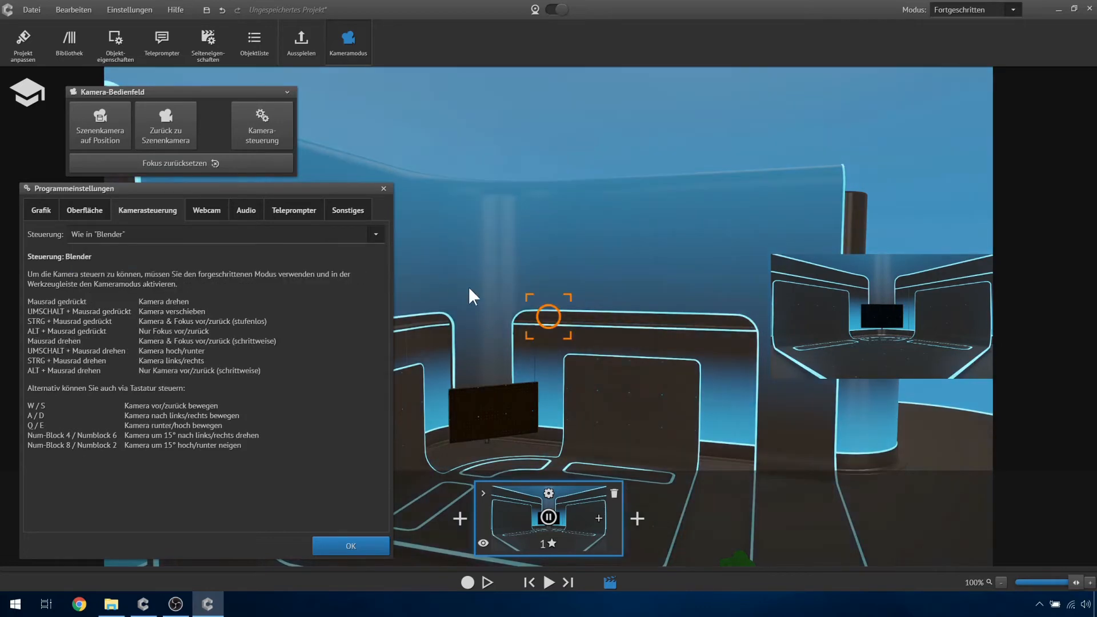
pyautogui.moveTo(670, 403); pyautogui.dragTo(705, 420)
pyautogui.moveTo(545, 296); pyautogui.dragTo(484, 295)
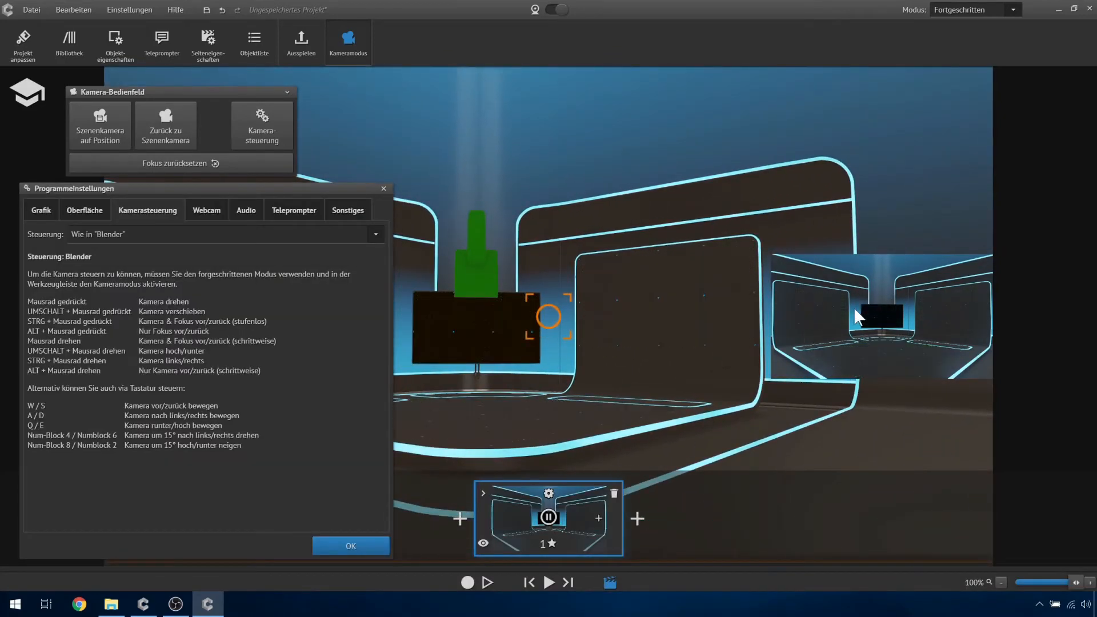
# - Fly the camera through the studio toward the monitor and the wall beside it, and close the program settings
pyautogui.moveTo(853, 311); pyautogui.dragTo(655, 376)
pyautogui.press('w')
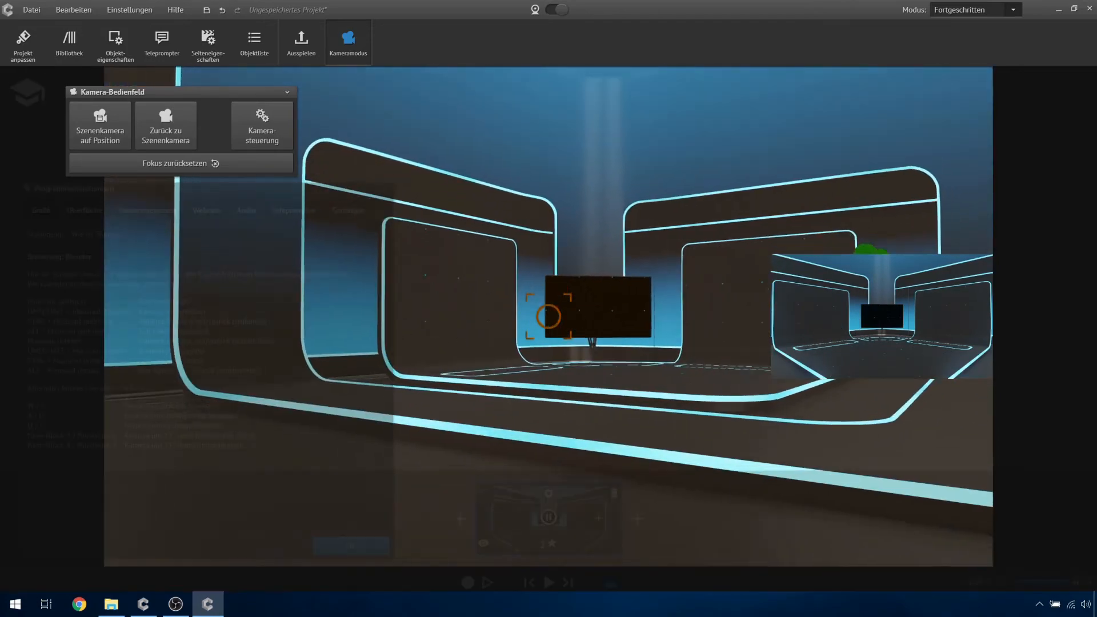
pyautogui.press('d')
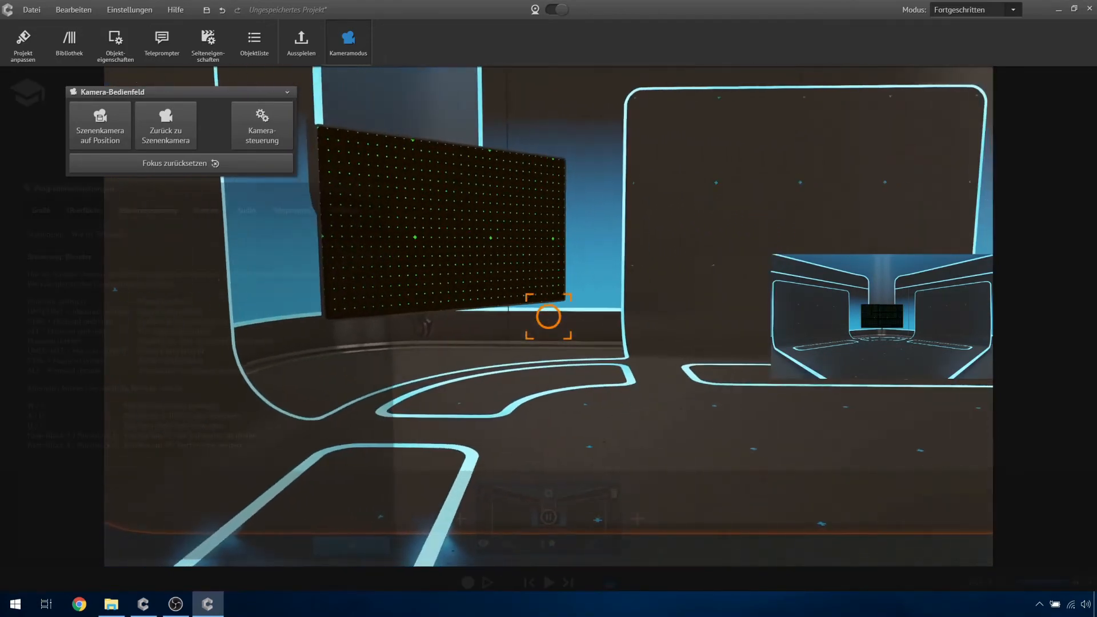
pyautogui.press('s')
pyautogui.press('w')
pyautogui.press('a')
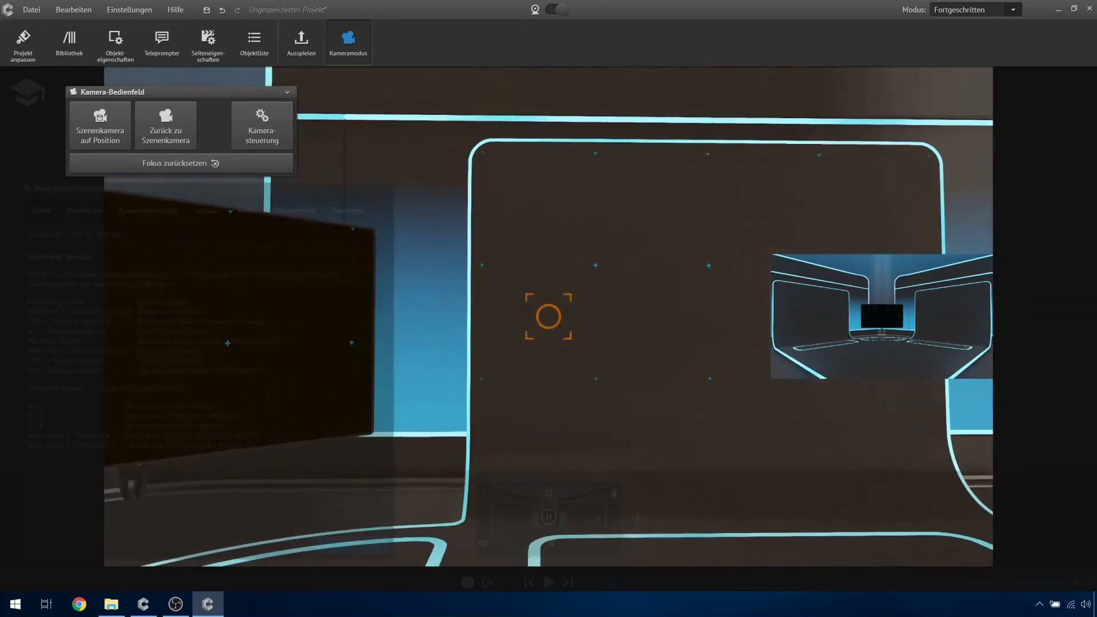
pyautogui.press('w')
pyautogui.press('s')
pyautogui.press('w')
pyautogui.press('e')
pyautogui.press('q')
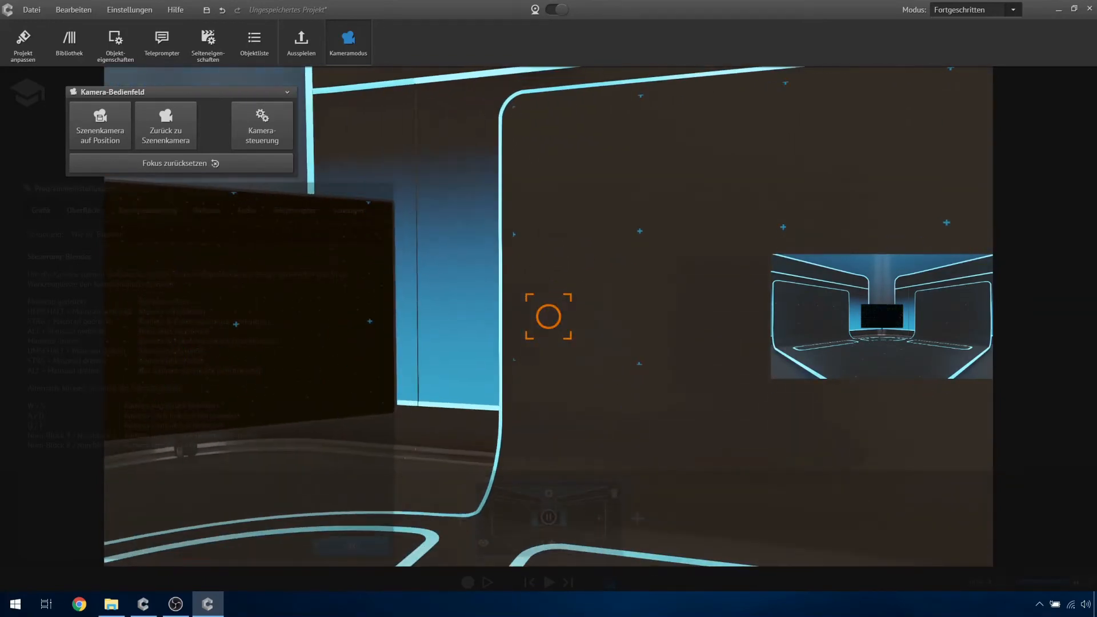
pyautogui.press('s')
pyautogui.press('s')
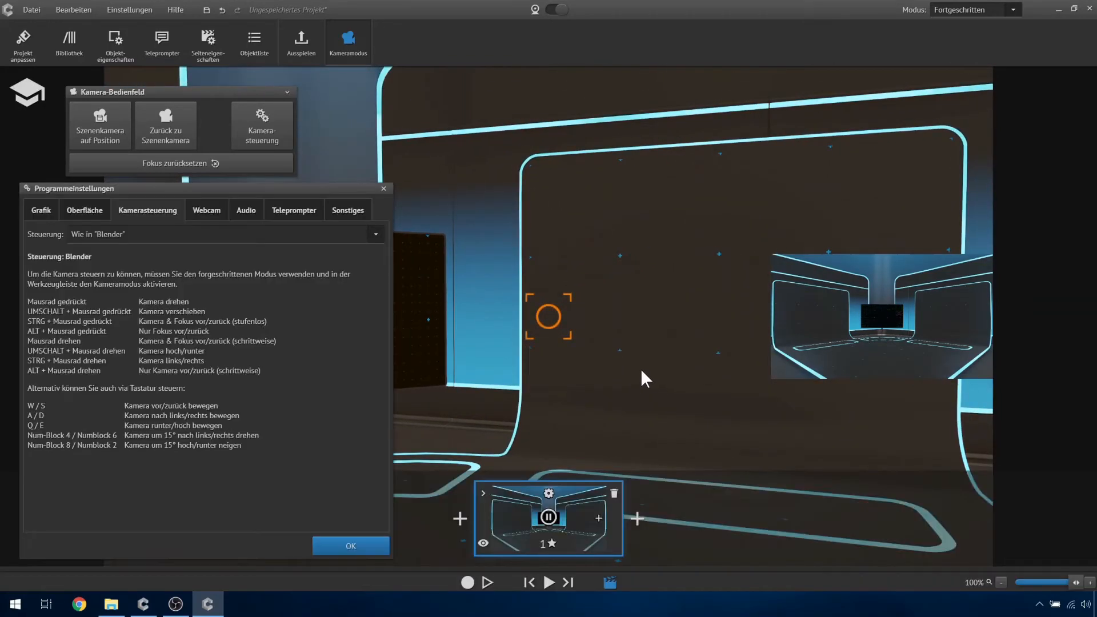
pyautogui.click(383, 187)
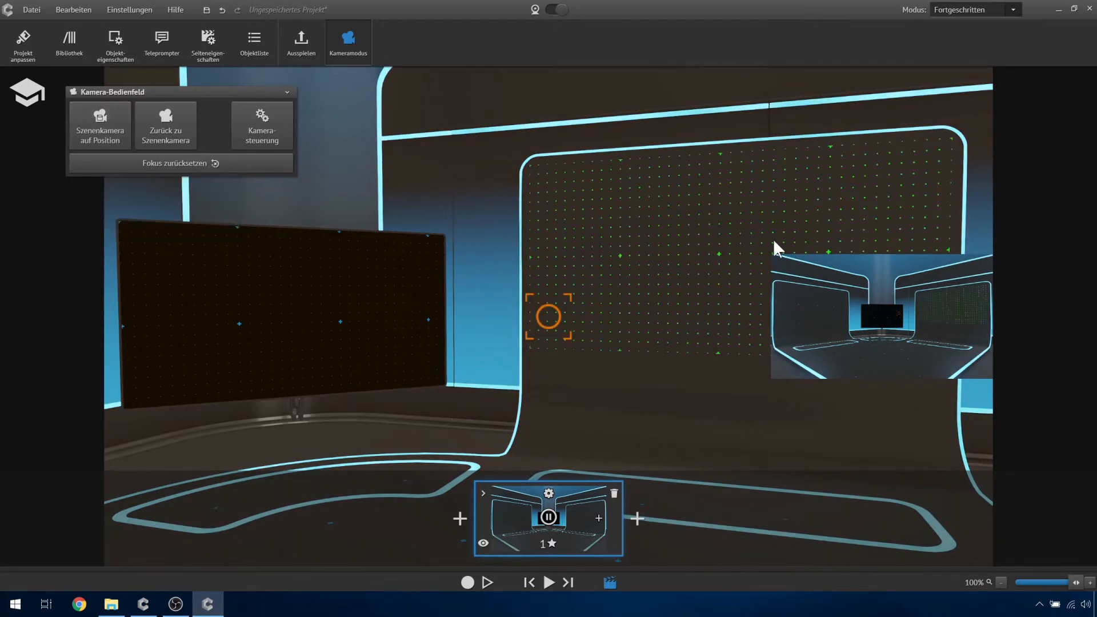
# - Place the scene camera at the current view of the monitor and adjacent wall, and return to it after pulling the view back
pyautogui.click(101, 118)
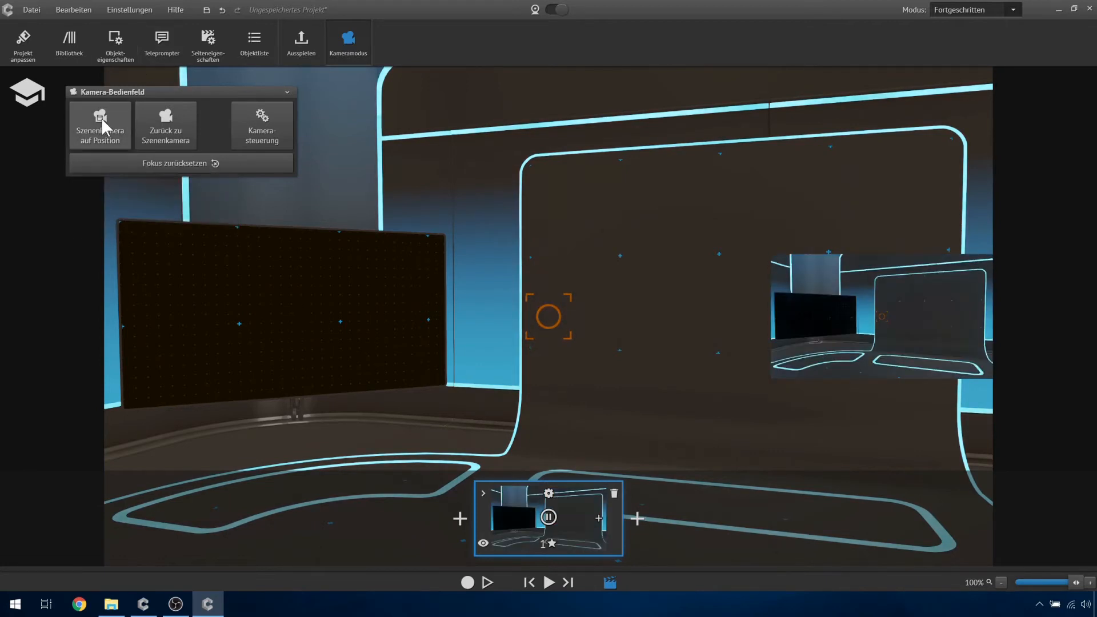
pyautogui.scroll(-10, 526, 277)
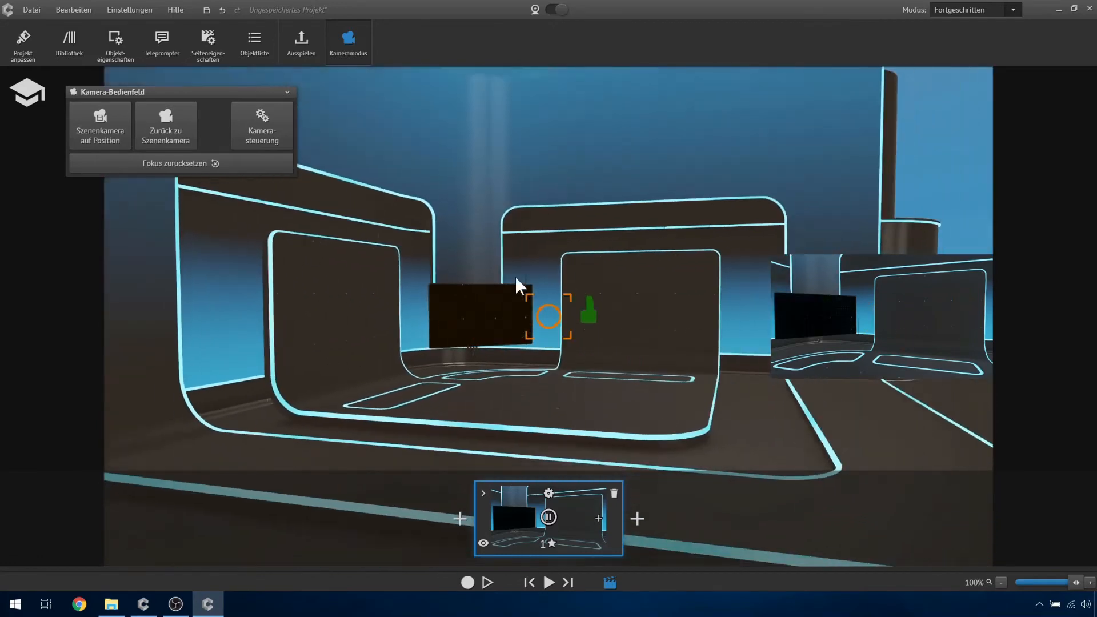
pyautogui.click(179, 140)
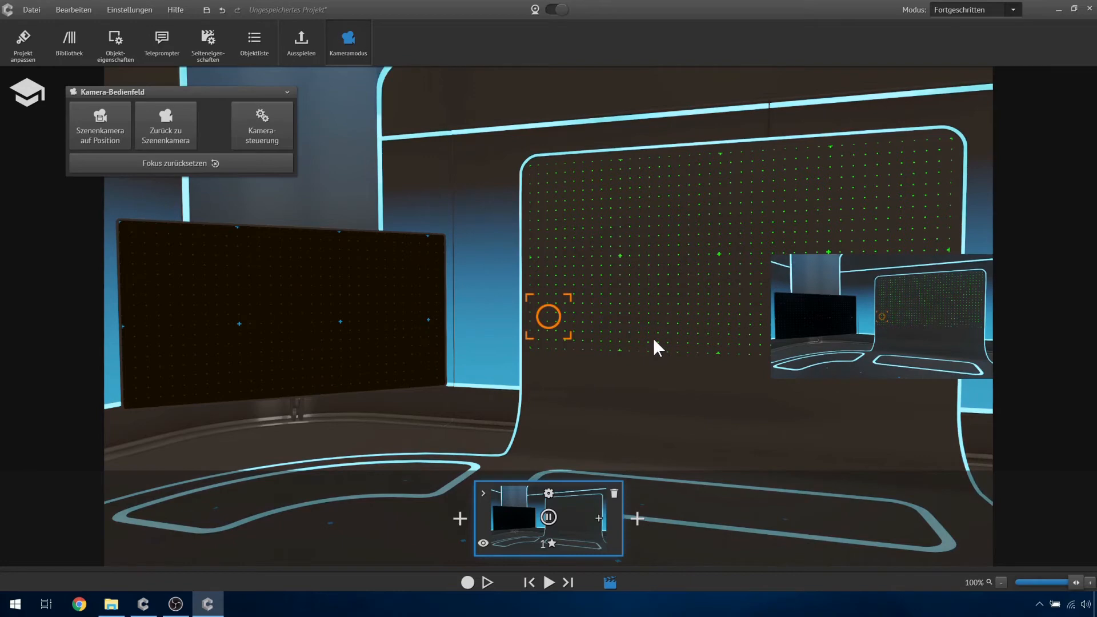
# - Fly the view back and sideways away from the scene camera, and add a second page to the scene
pyautogui.scroll(-5, 654, 338)
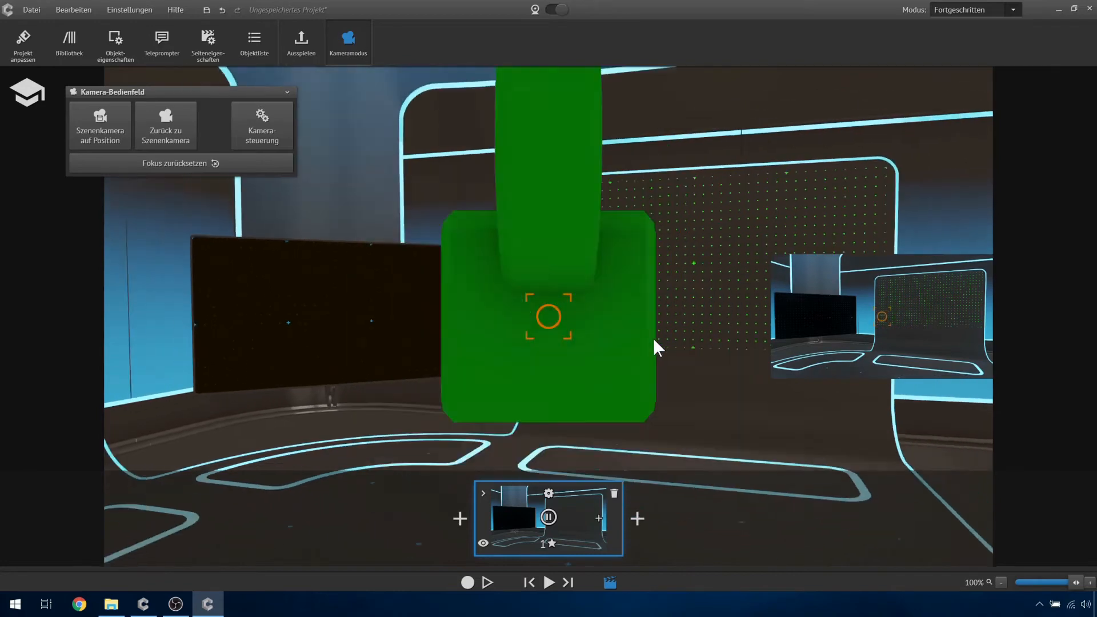
pyautogui.press('s')
pyautogui.press('a')
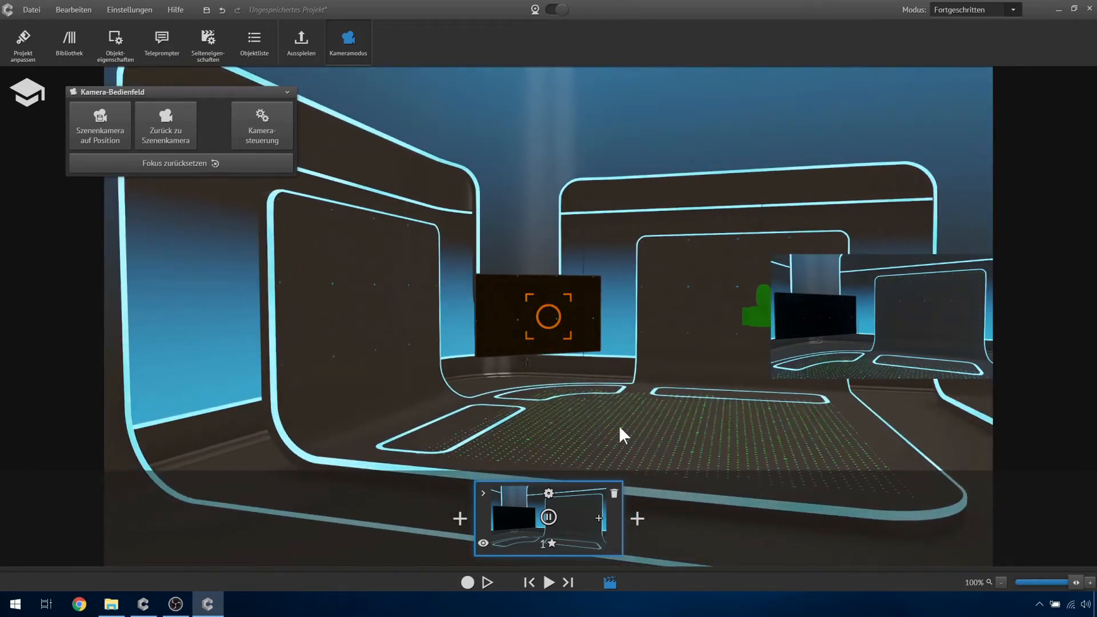
pyautogui.click(599, 518)
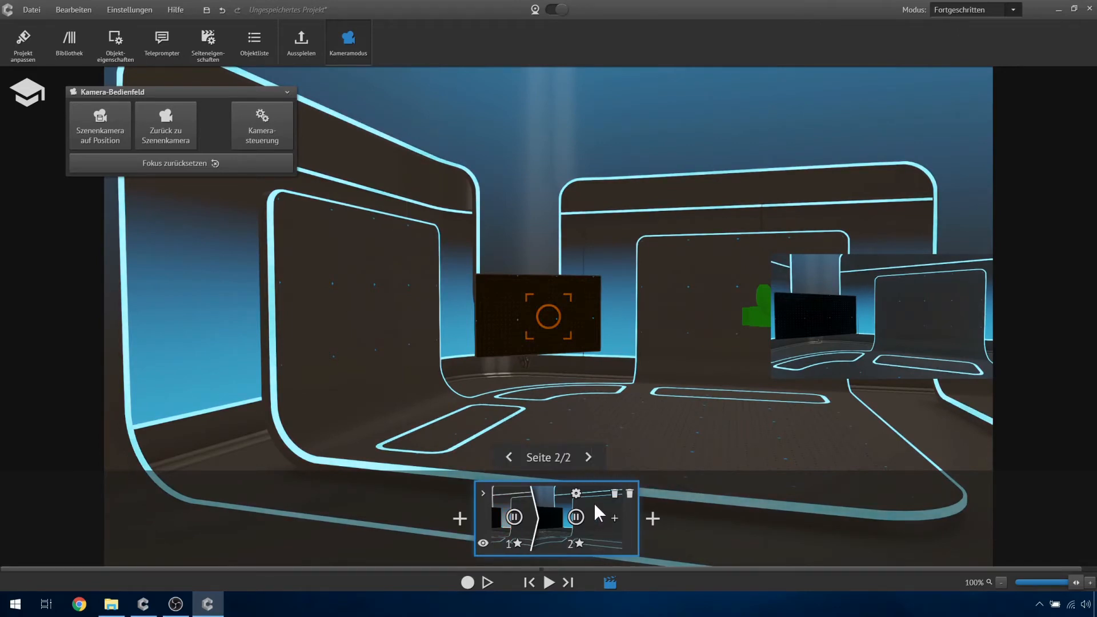
# - Fly to a view of the wall left of the monitor and place page 2's scene camera there
pyautogui.press('d')
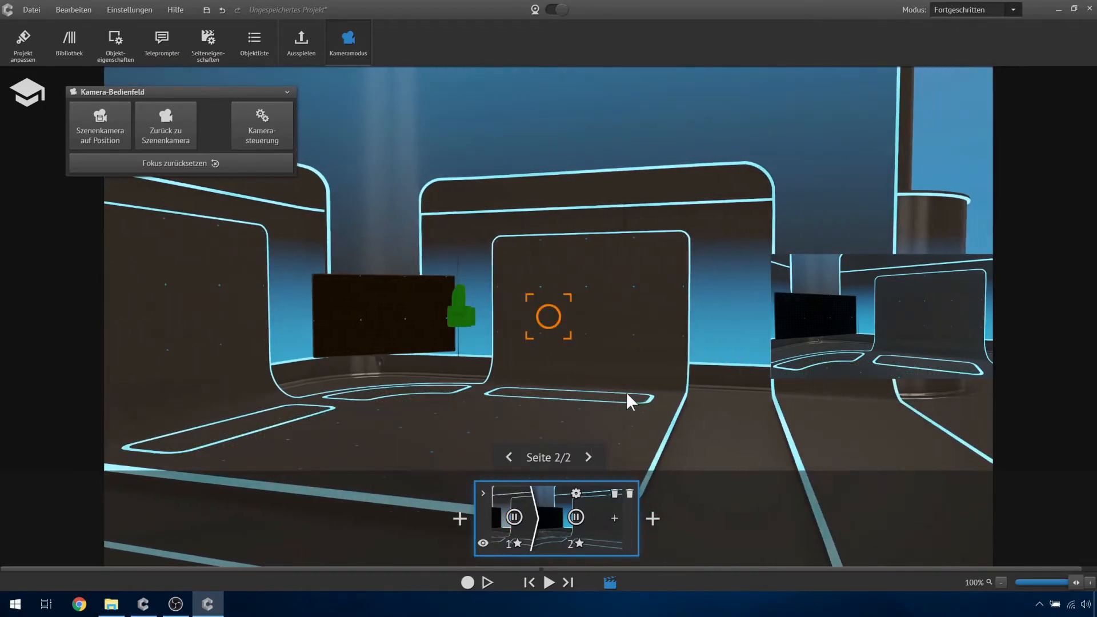
pyautogui.moveTo(626, 392); pyautogui.dragTo(598, 345)
pyautogui.press('w')
pyautogui.press('s')
pyautogui.press('w')
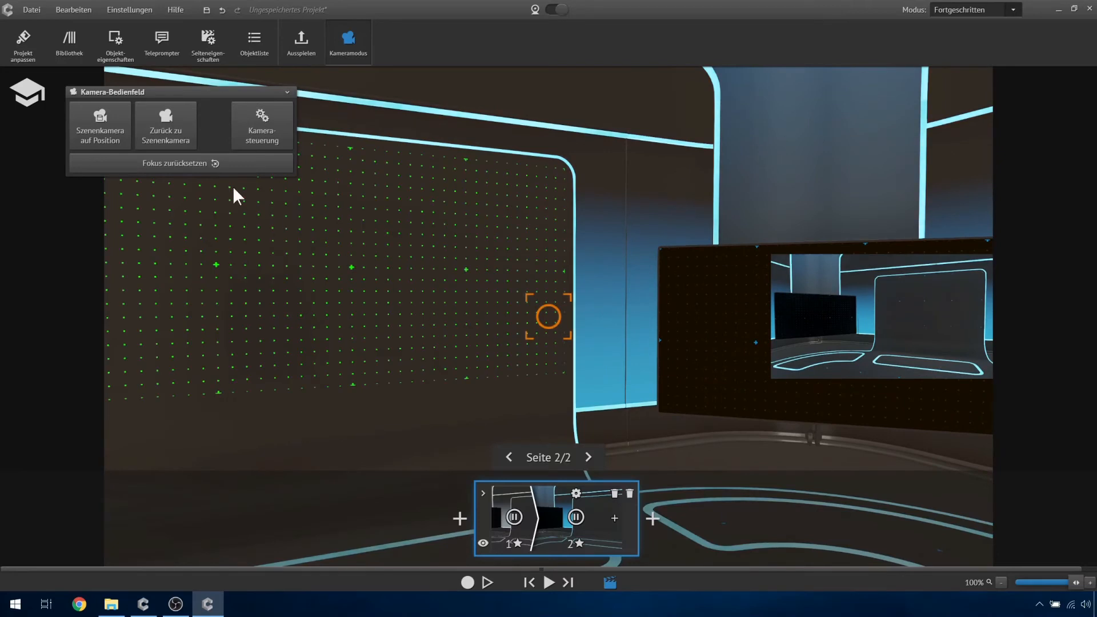
pyautogui.click(106, 139)
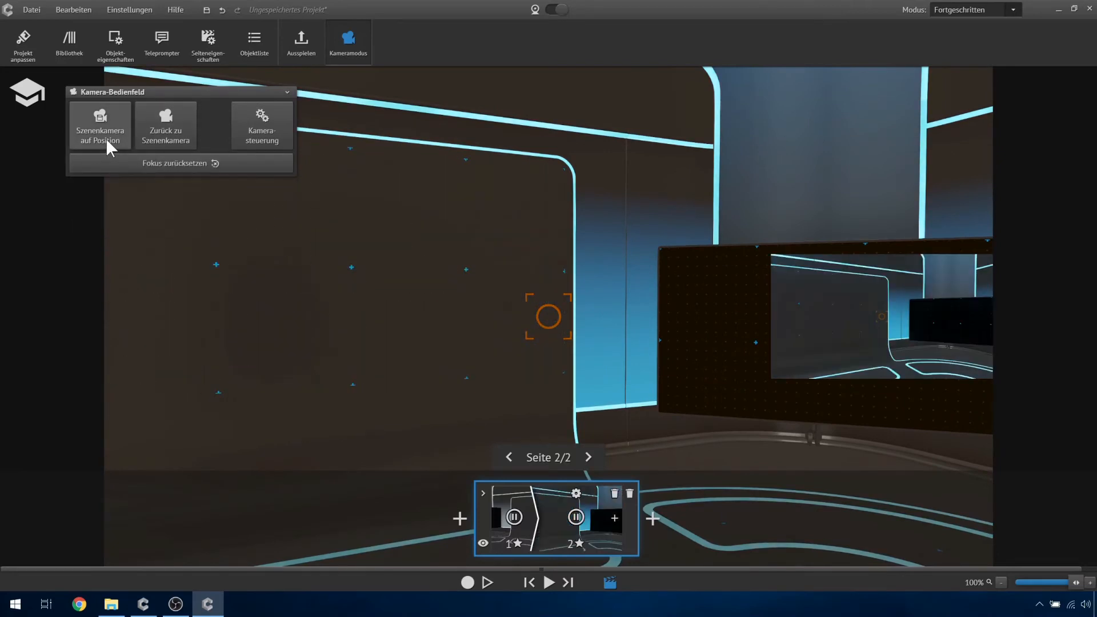
# - Play the presentation to preview the camera move between the two pages, and return to the editing view
pyautogui.click(549, 583)
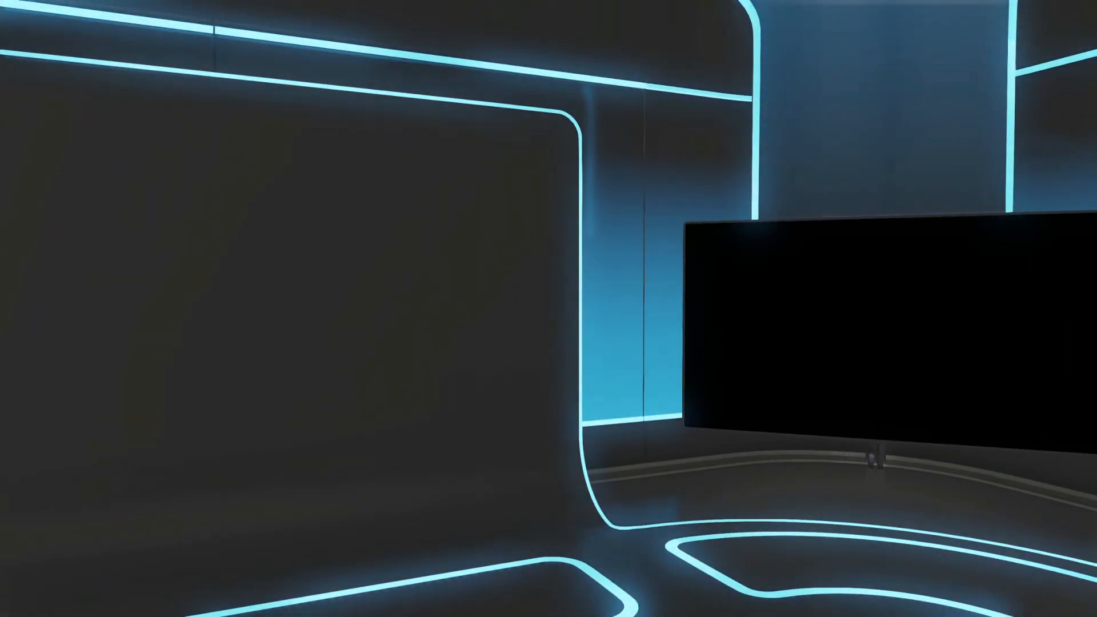
pyautogui.press('Escape')
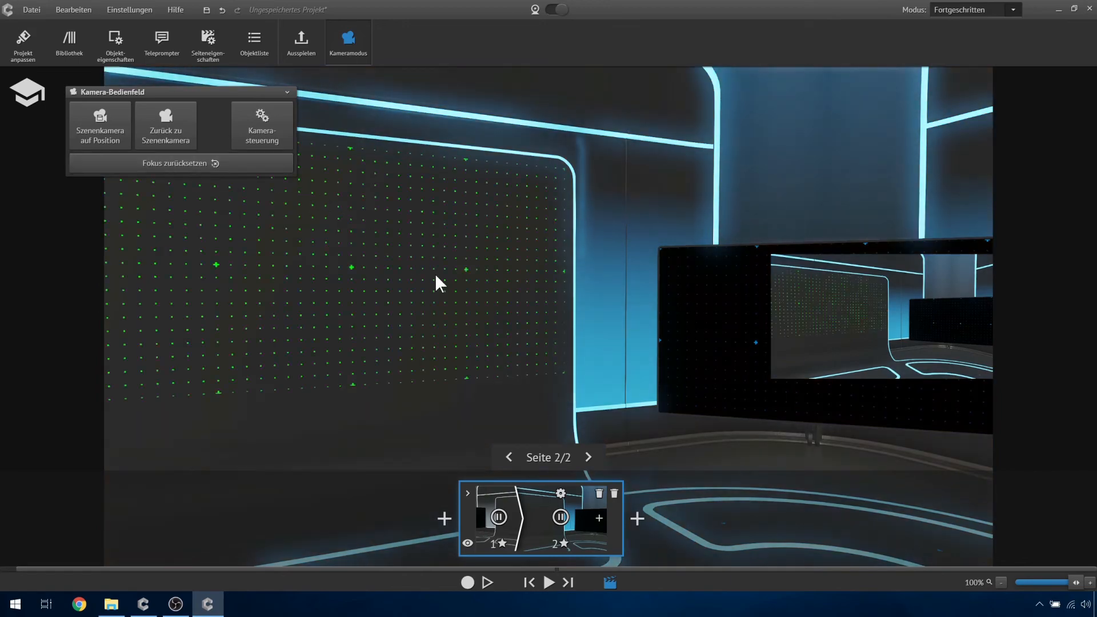
pyautogui.click(437, 282)
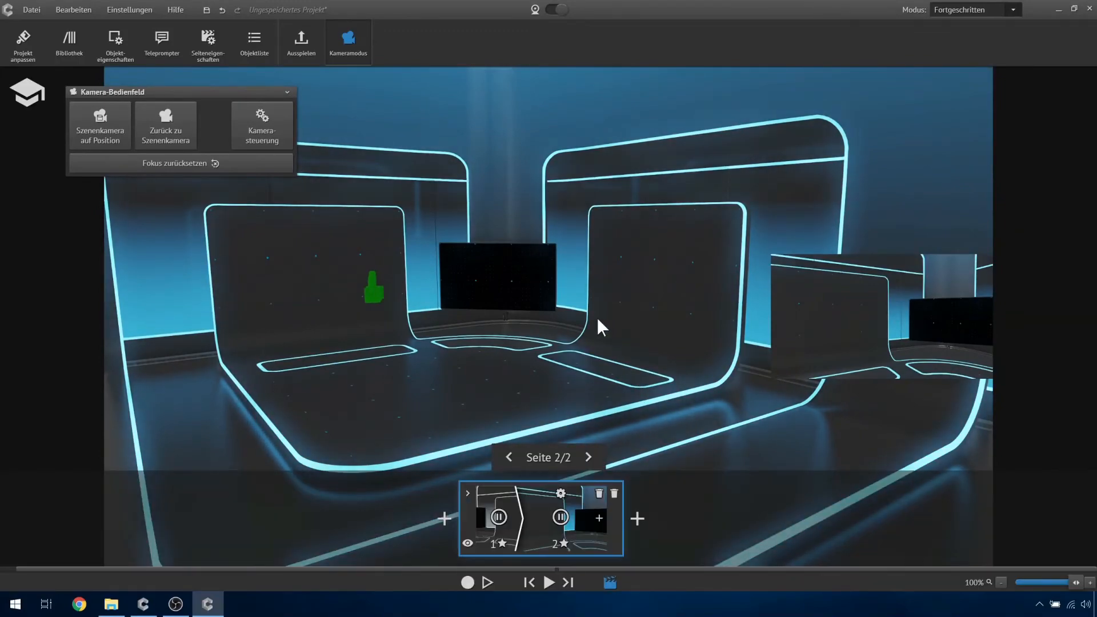
# - Show the camera coordinates and fly and turn the camera to examine how Position and Rotation respond
pyautogui.click(285, 92)
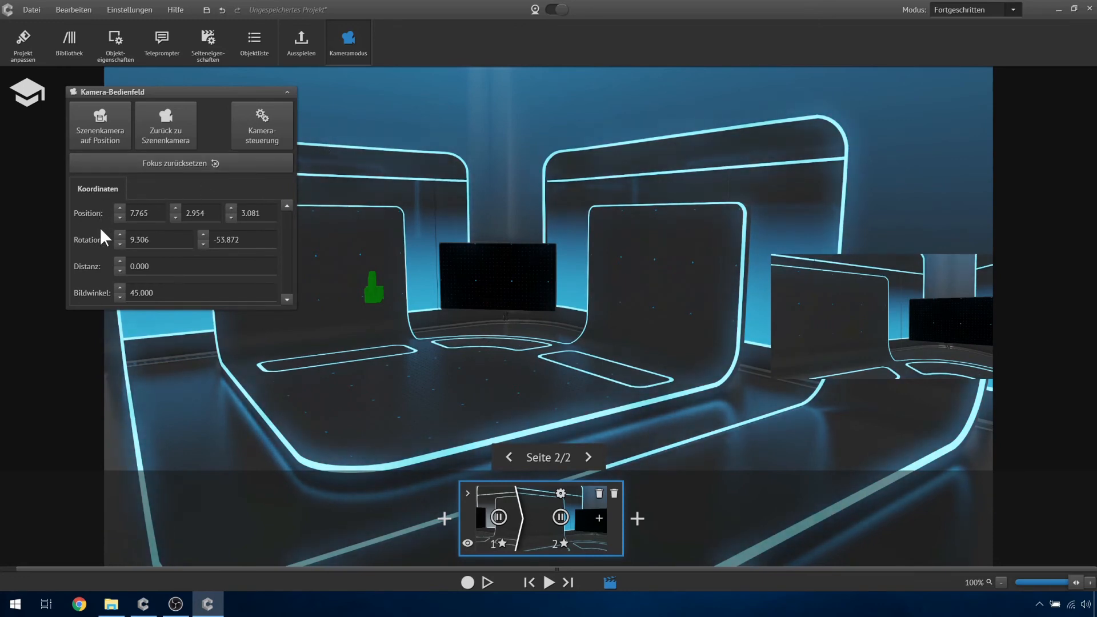
pyautogui.press('a')
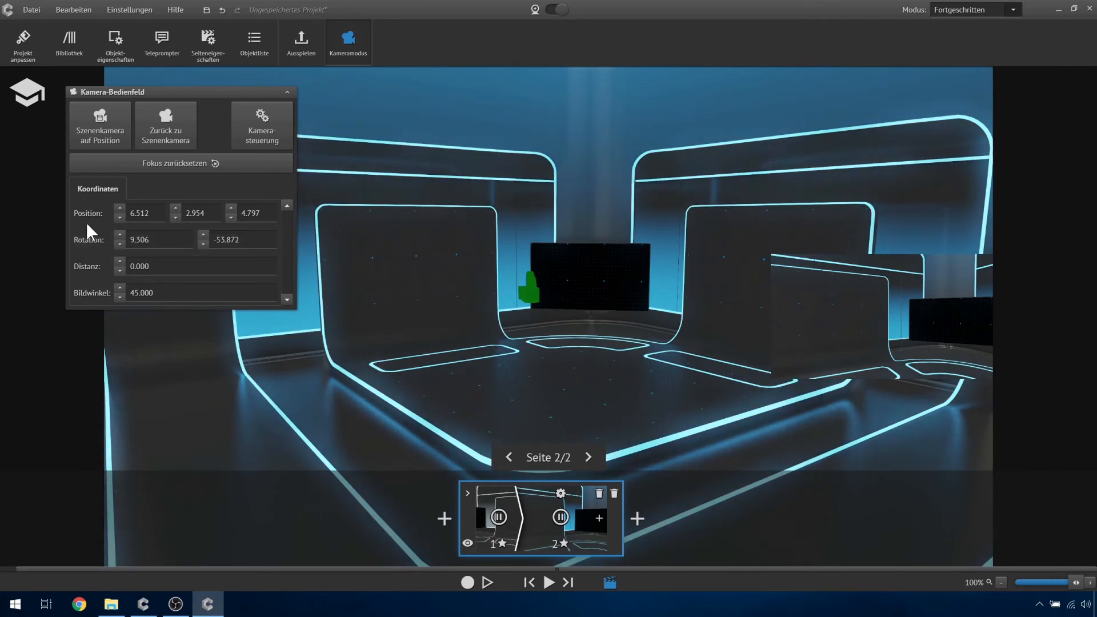
pyautogui.press('w')
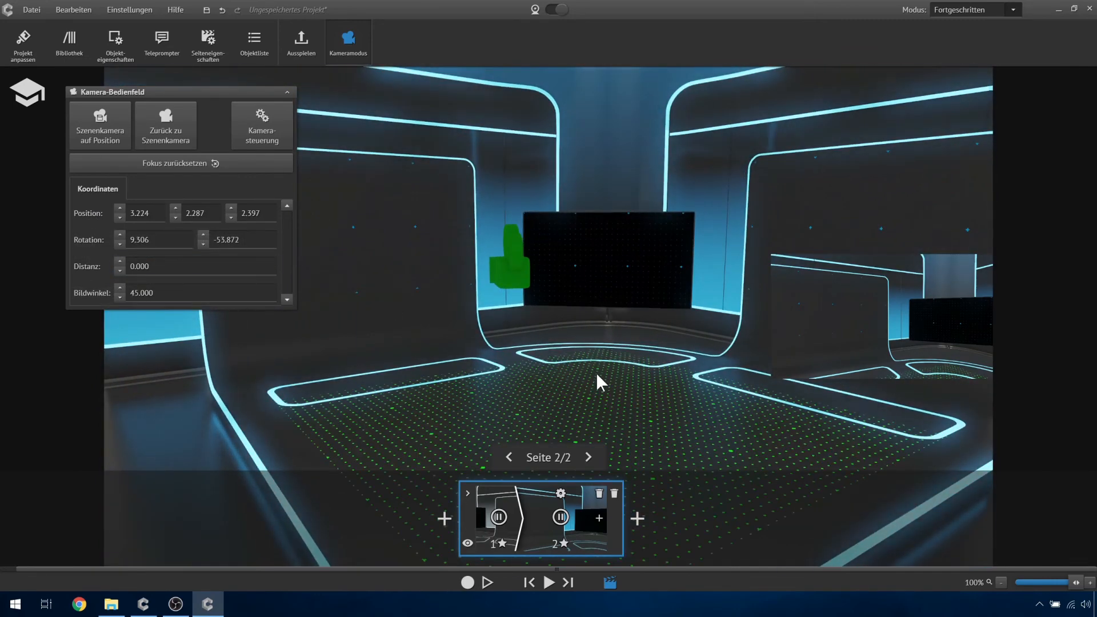
pyautogui.moveTo(597, 375); pyautogui.dragTo(573, 353)
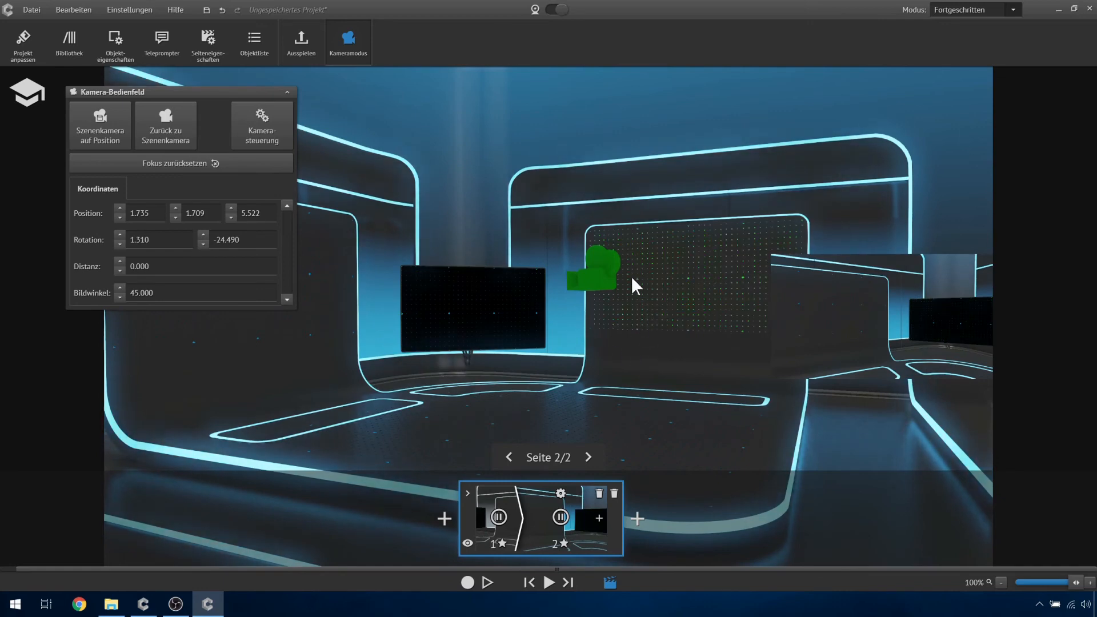
# - Leave and re-enter camera mode, and fly the free camera around the studio past the monitor toward the wall beside it
pyautogui.click(345, 56)
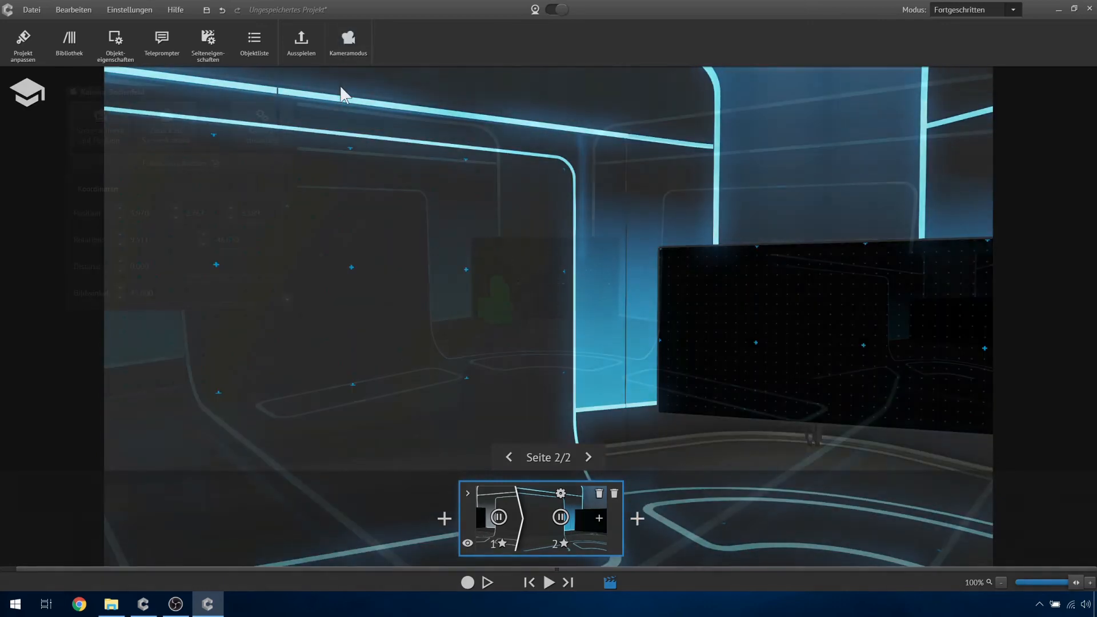
pyautogui.click(348, 41)
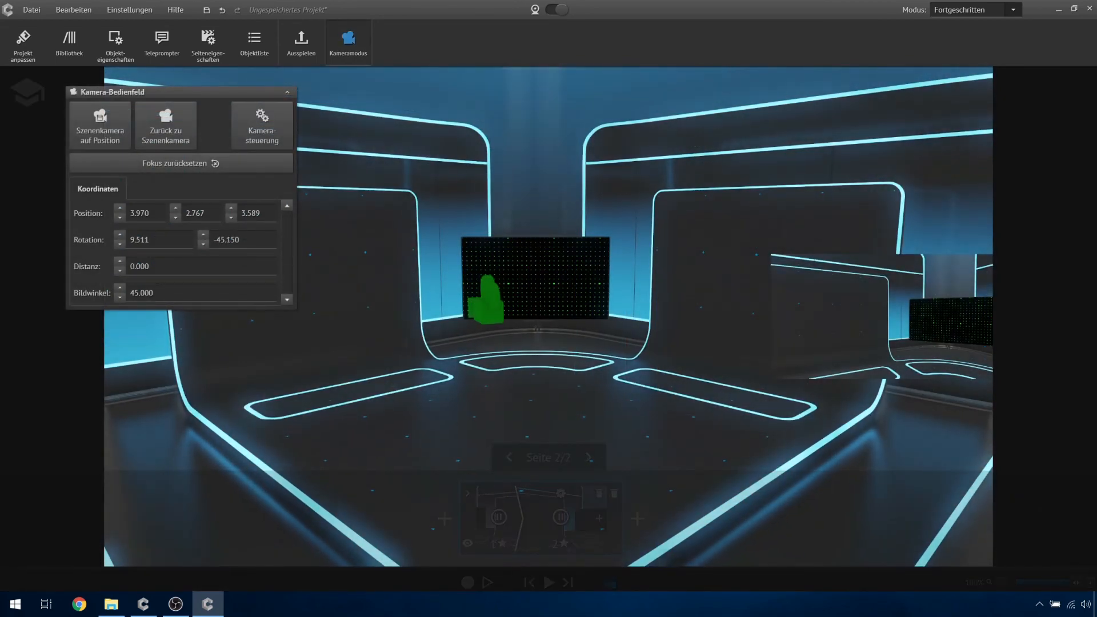
pyautogui.press('w')
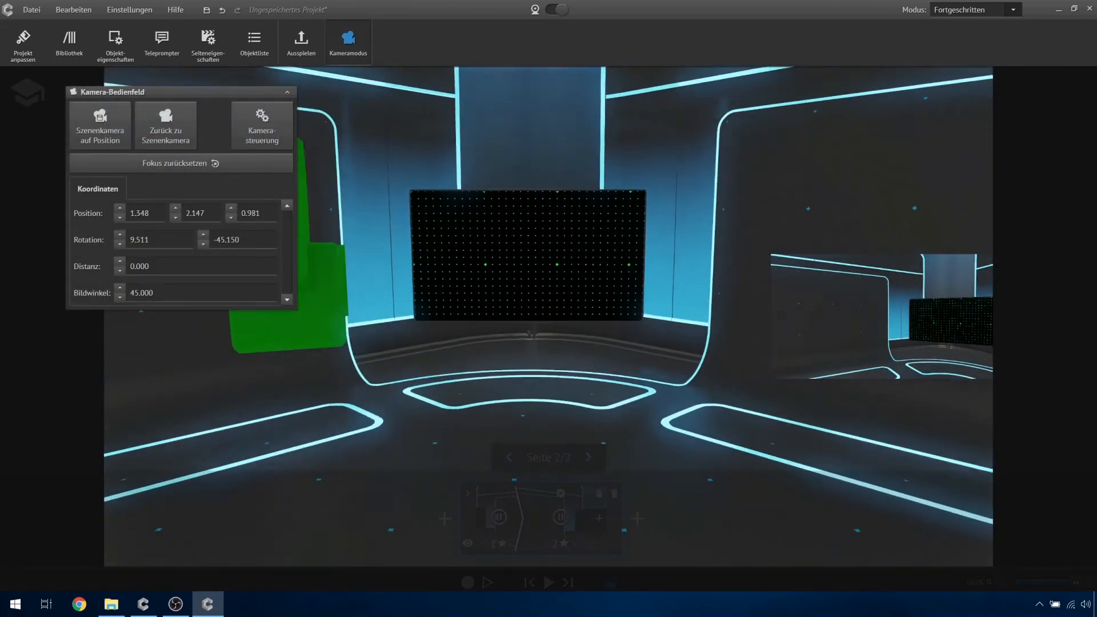
pyautogui.press('s')
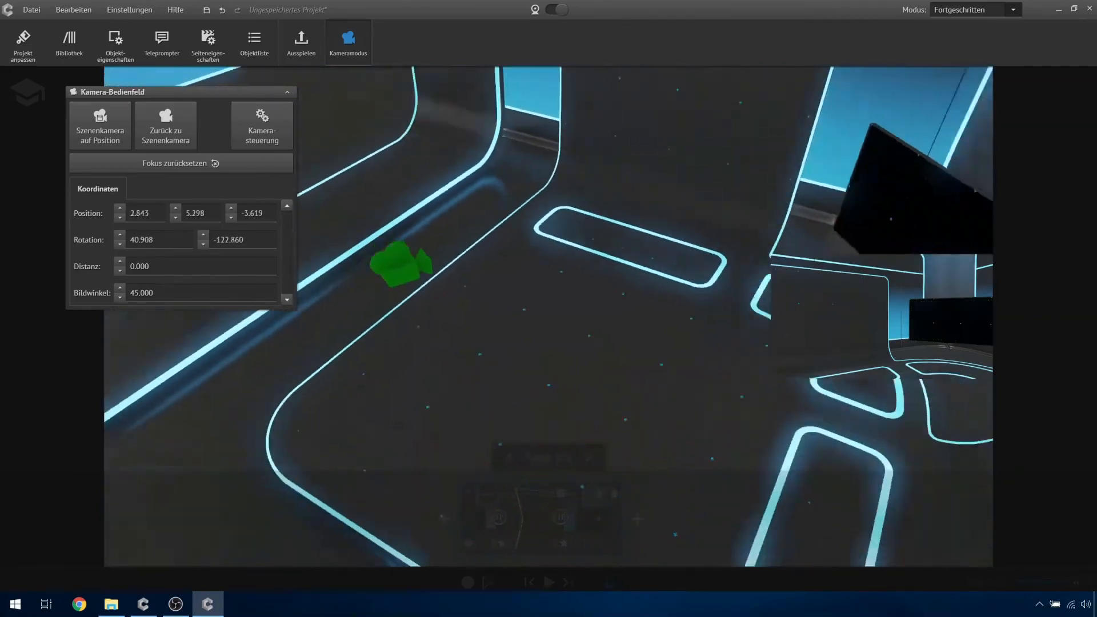
pyautogui.press('w')
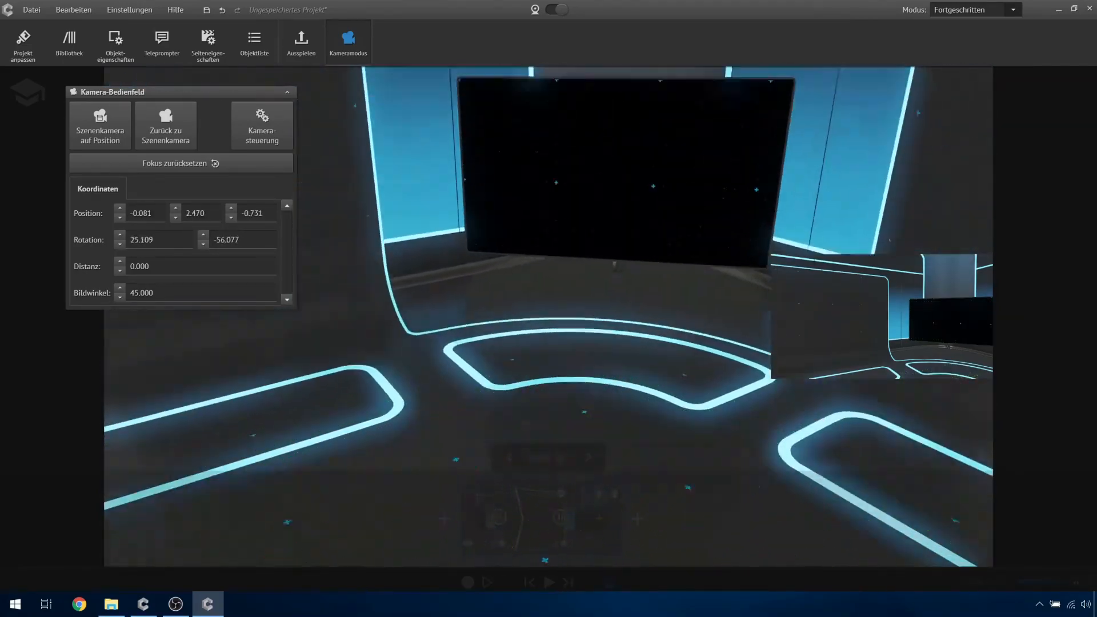
pyautogui.press('s')
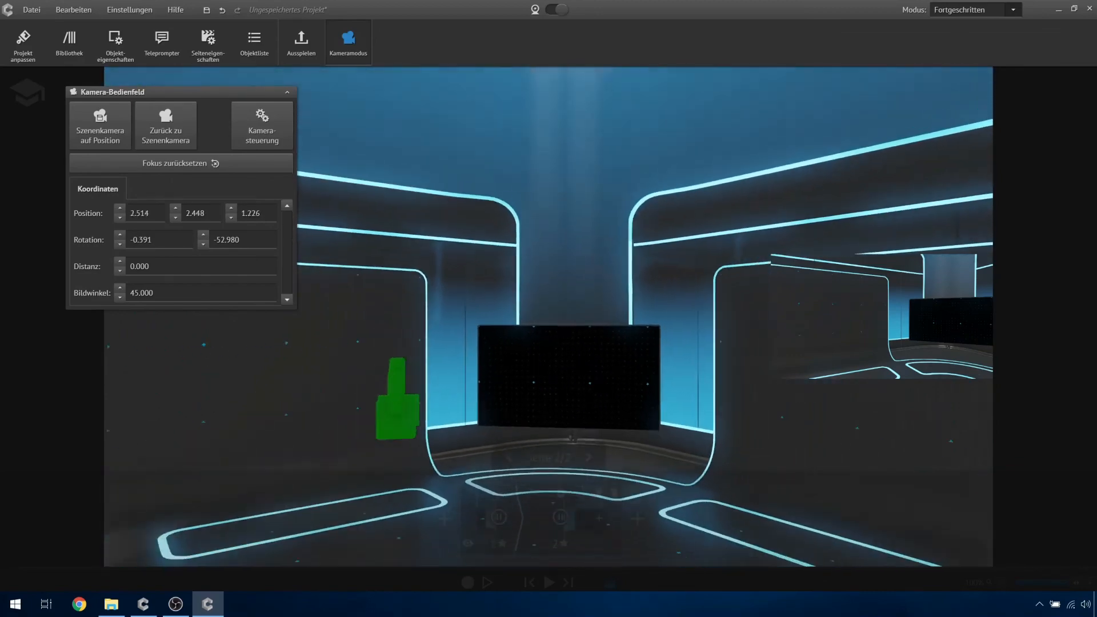
pyautogui.press('w')
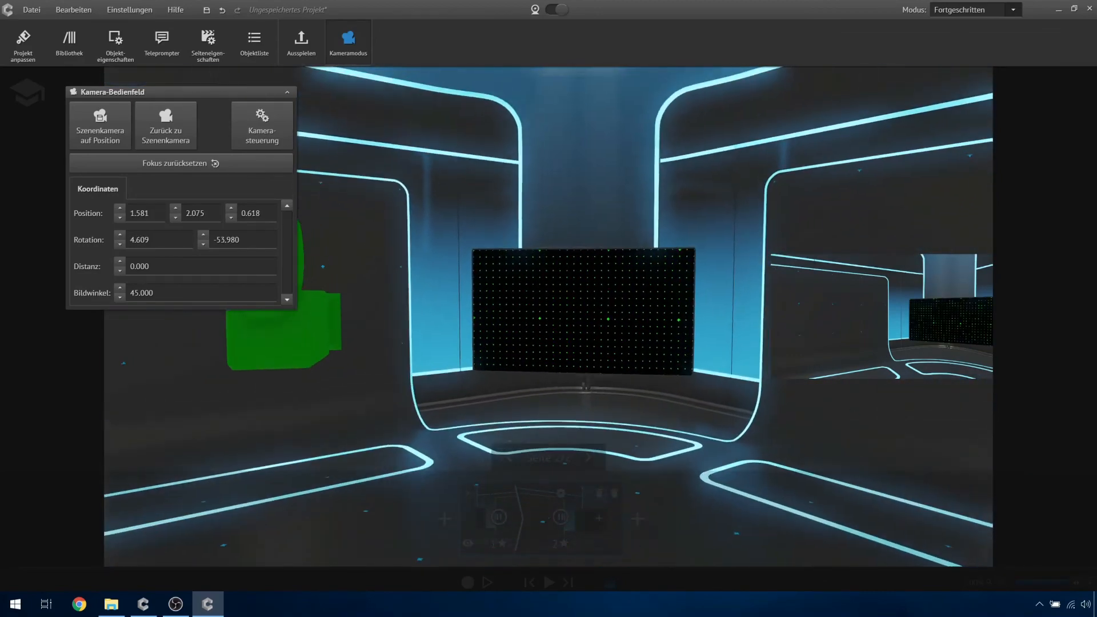
pyautogui.press('a')
pyautogui.moveTo(548, 317); pyautogui.dragTo(604, 316)
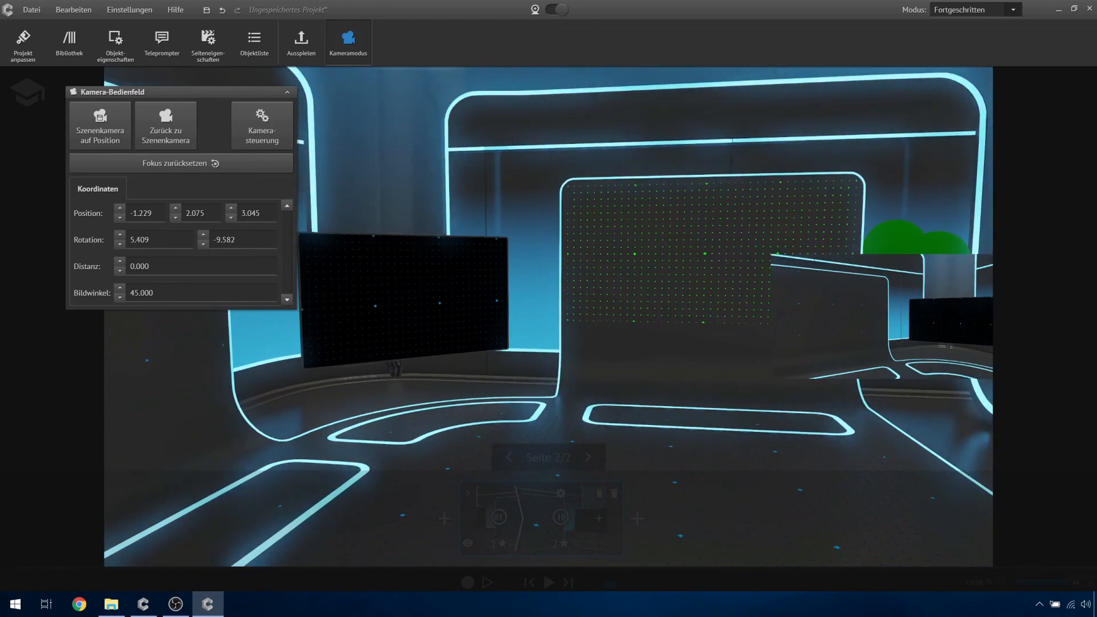